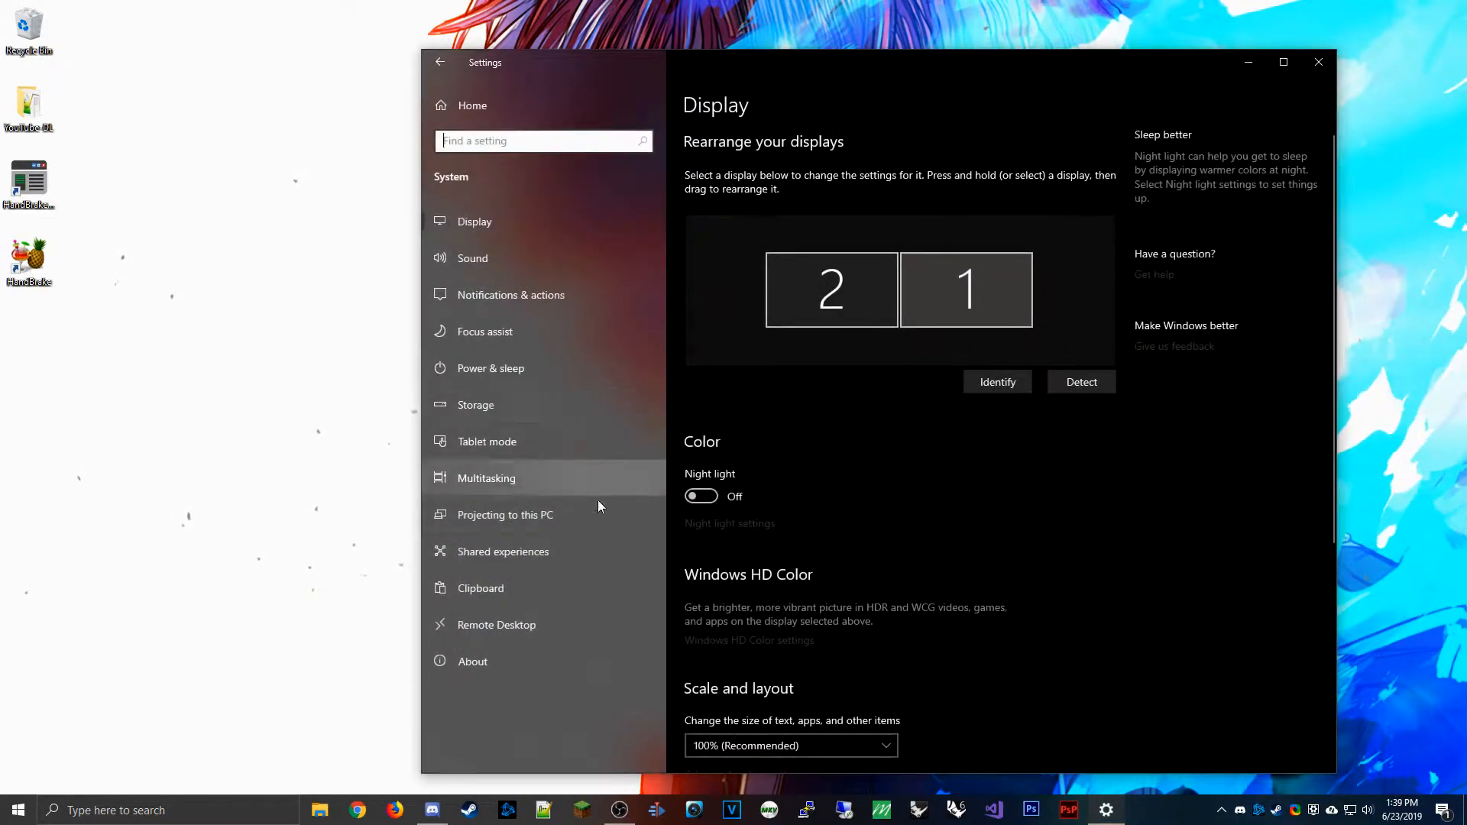
Open the system's About page, check the Windows edition and version under Windows specifications, and close Settings.
{"action": "left_click", "coordinate": [507, 662]}
{"action": "left_click_drag", "start_coordinate": [836, 58], "coordinate": [745, 21]}
{"action": "scroll", "coordinate": [741, 489], "scroll_direction": "down", "scroll_amount": 2}
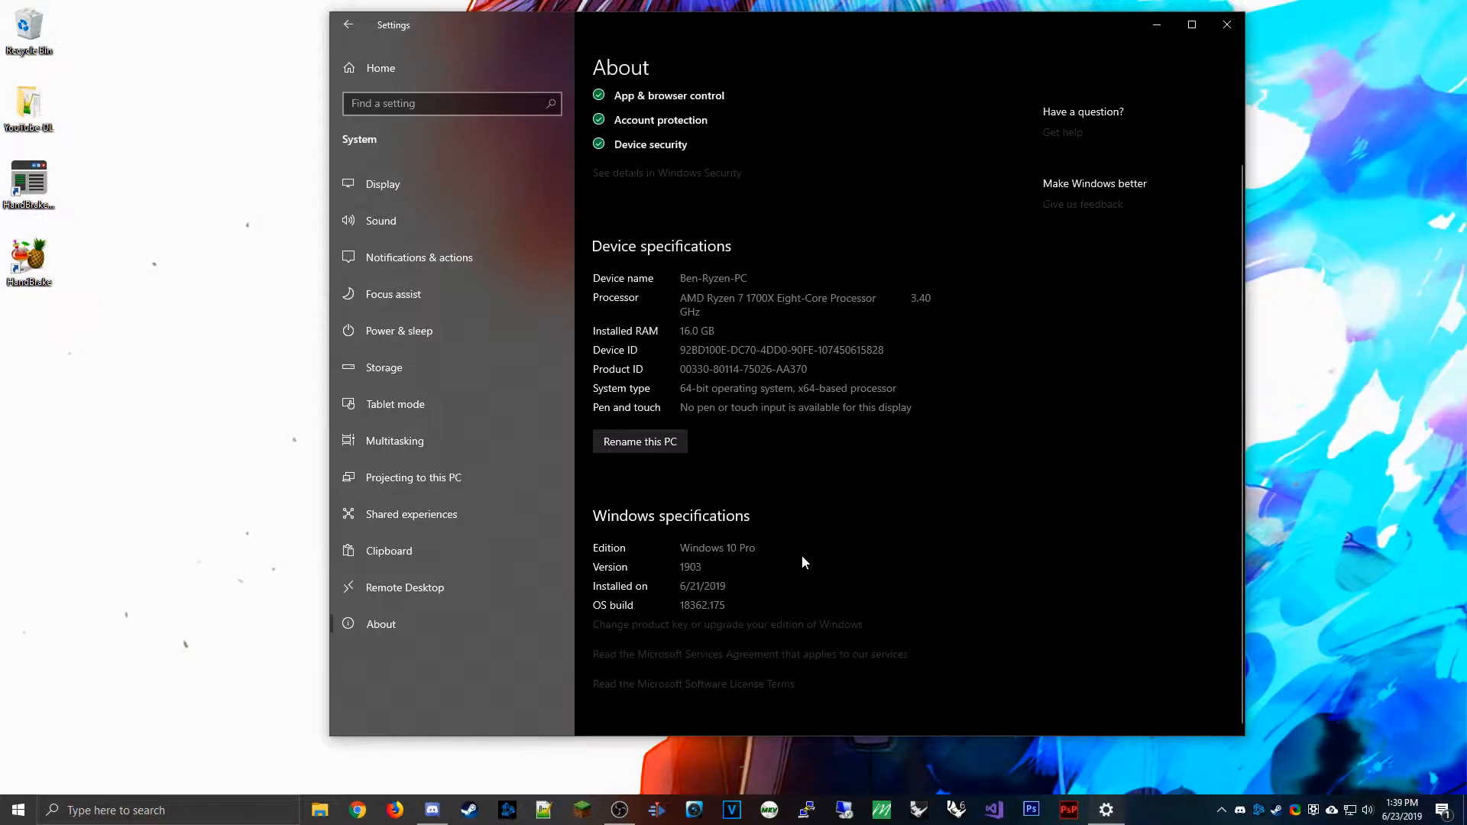
{"action": "left_click_drag", "start_coordinate": [1124, 31], "coordinate": [1081, 45]}
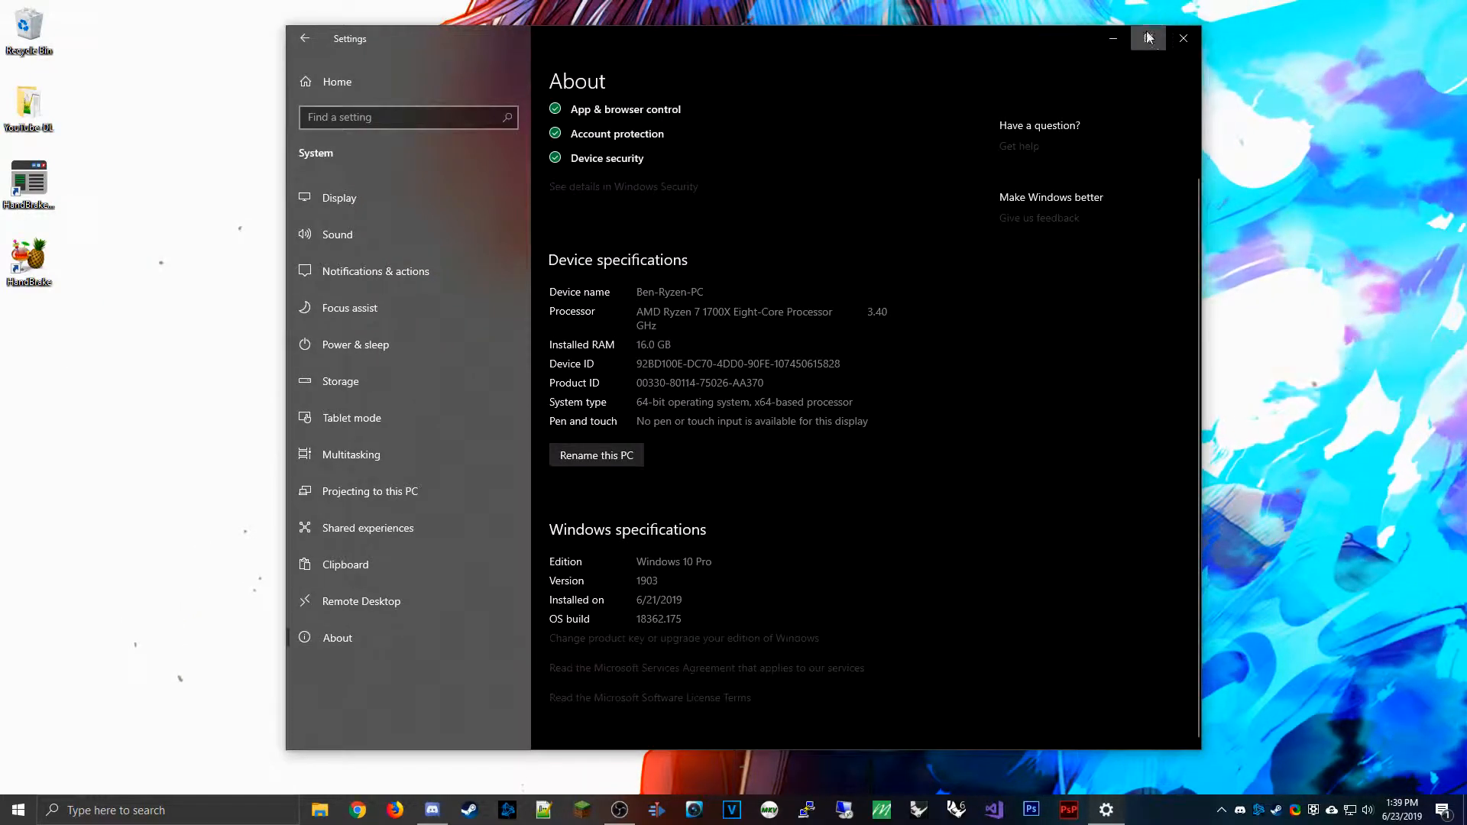
{"action": "left_click", "coordinate": [1176, 40]}
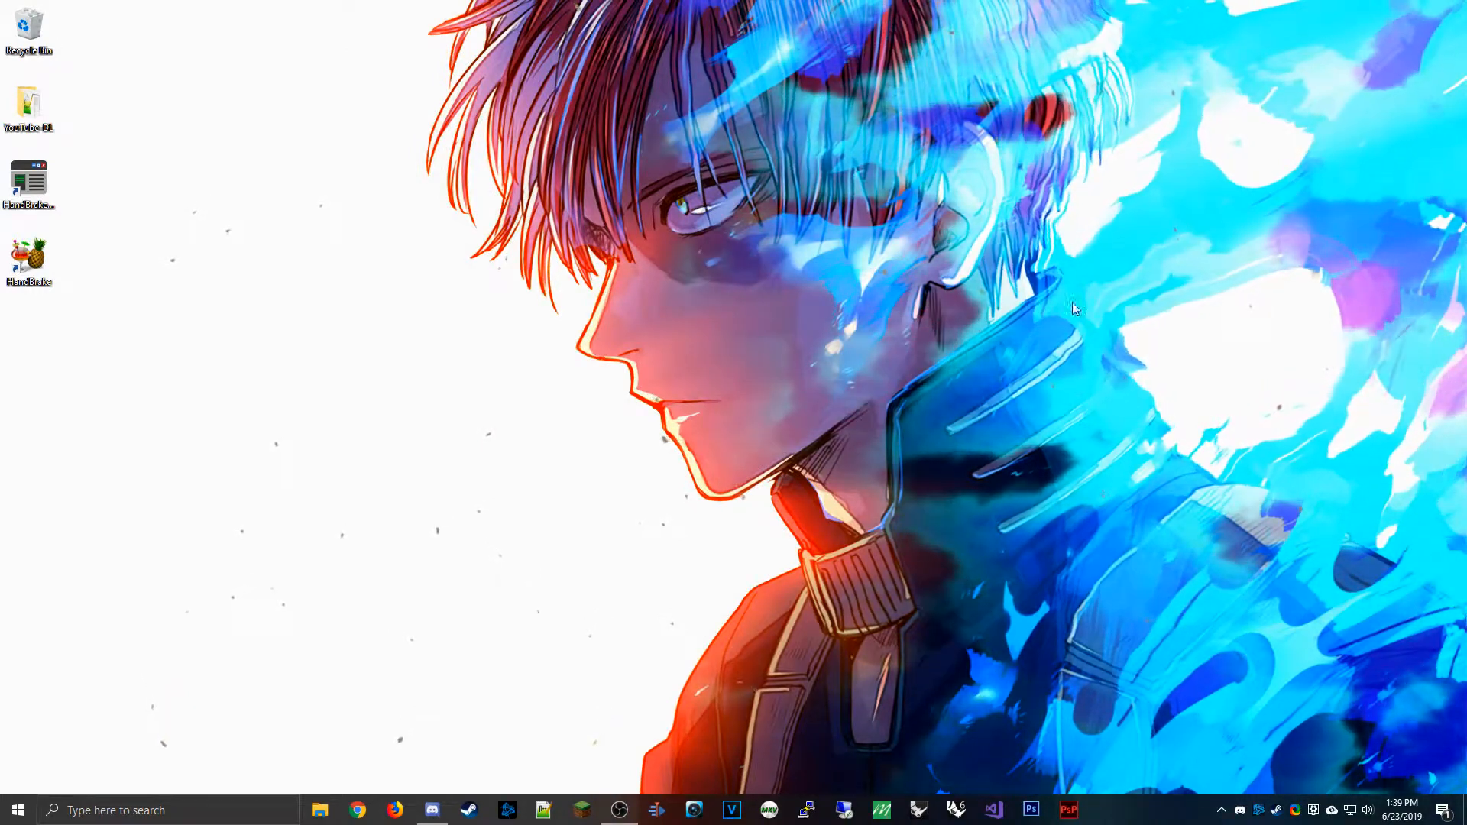
Open Task Manager and bring its window to the front at normal size.
{"action": "right_click", "coordinate": [1129, 817]}
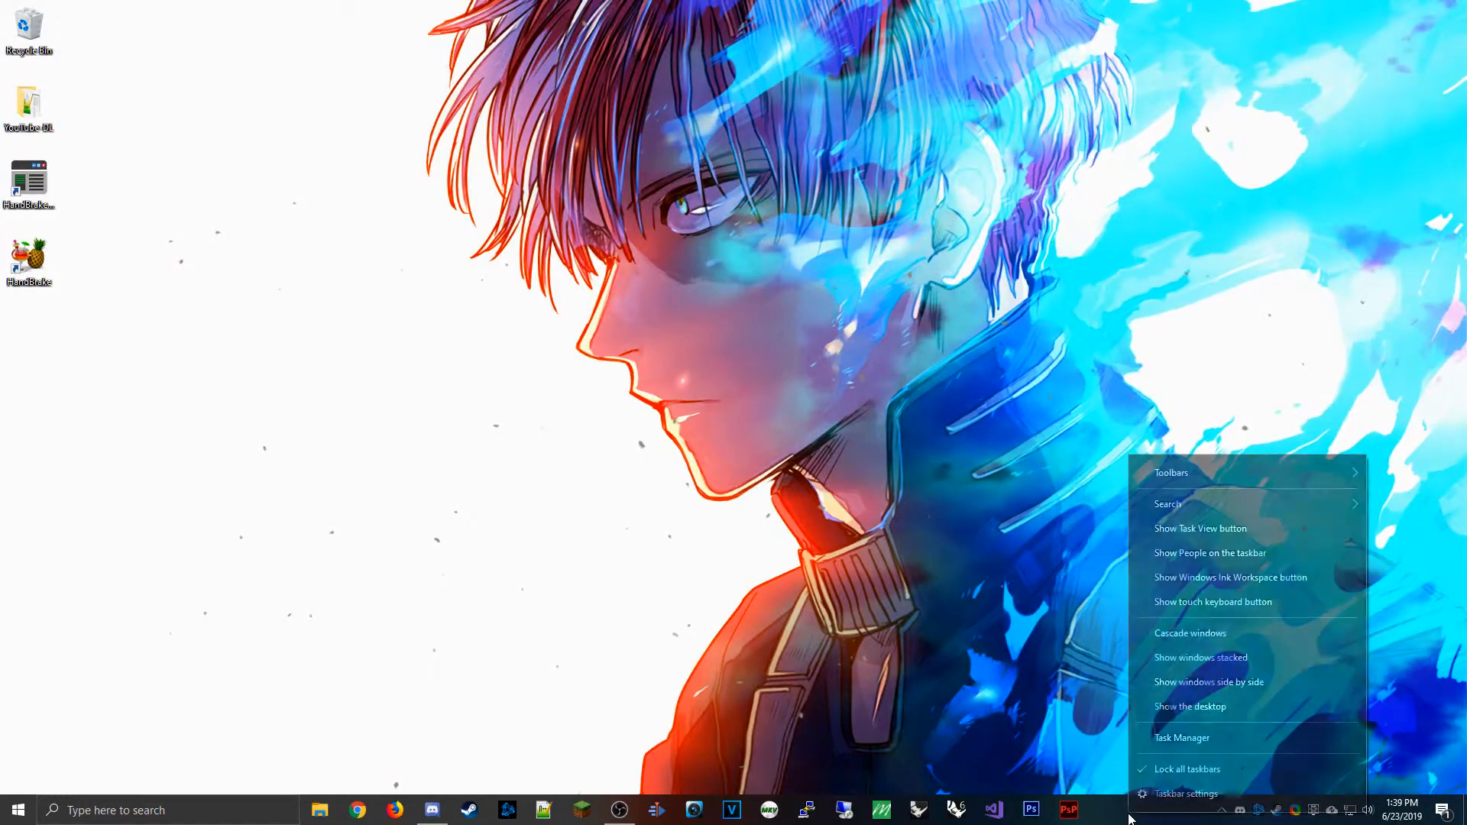
{"action": "left_click", "coordinate": [1166, 746]}
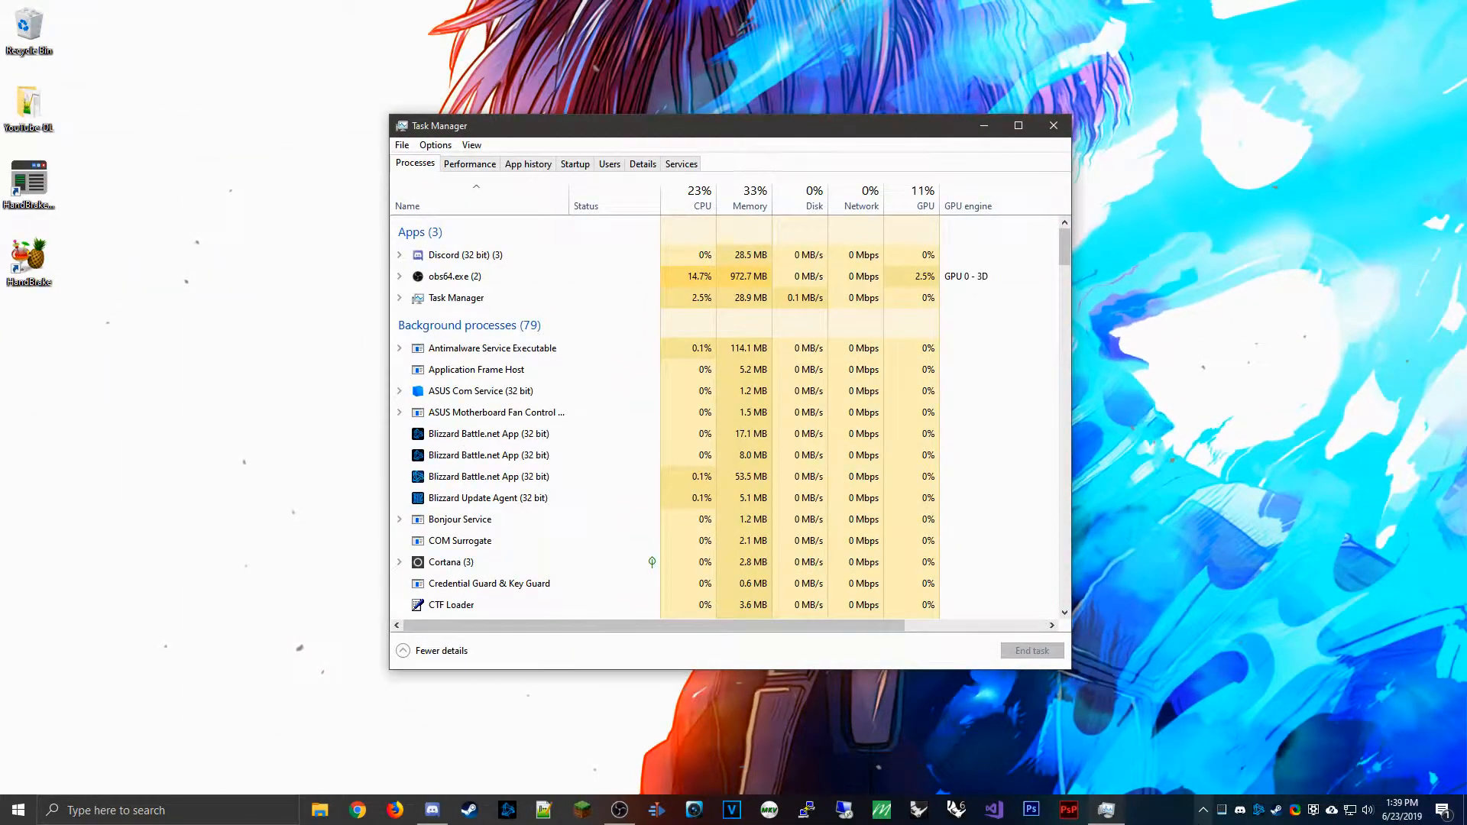
{"action": "right_click", "coordinate": [1148, 818]}
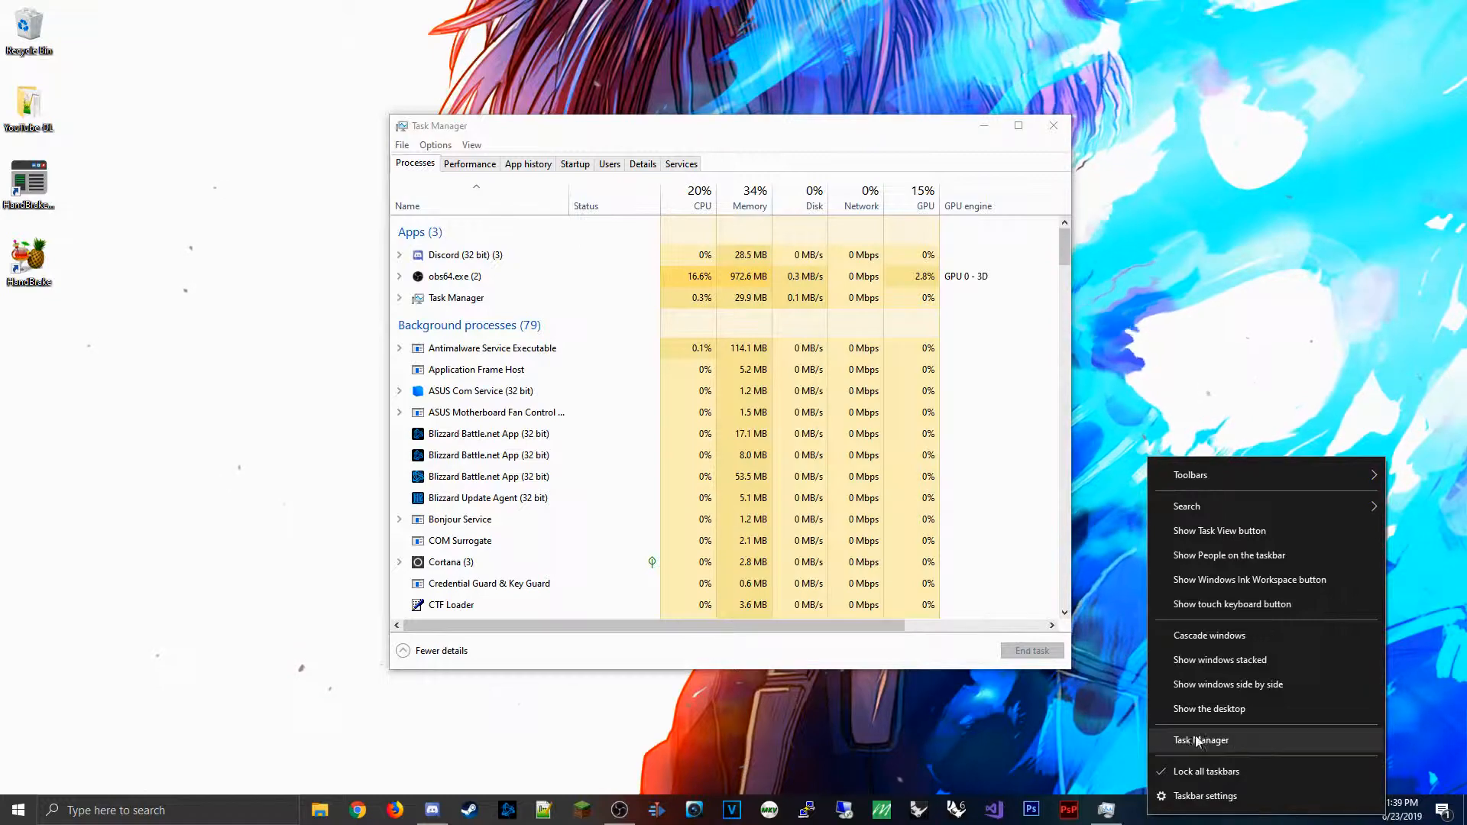
{"action": "left_click", "coordinate": [1045, 726]}
{"action": "left_click_drag", "start_coordinate": [518, 131], "coordinate": [532, 130]}
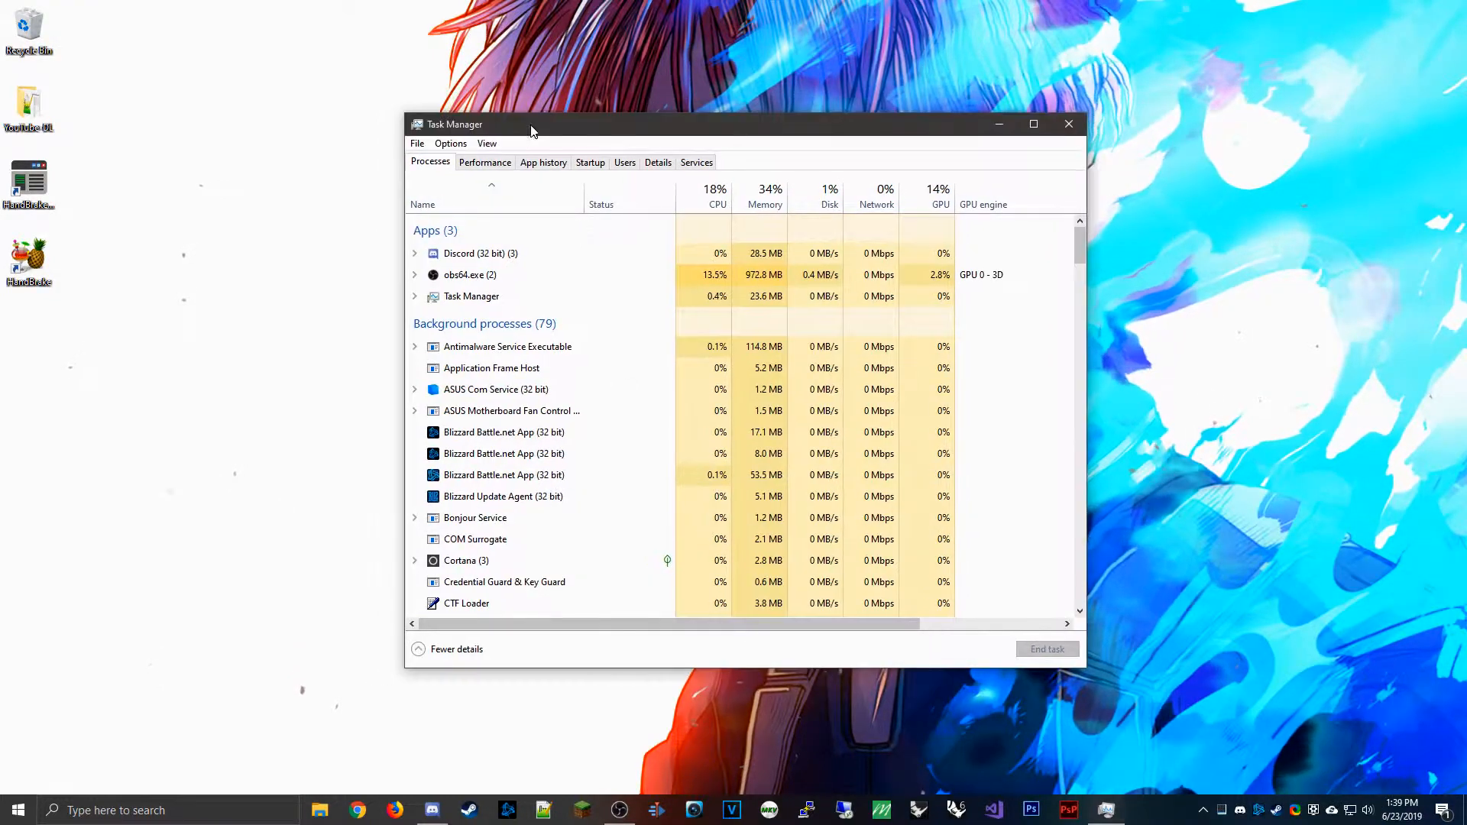
{"action": "double_click", "coordinate": [573, 131]}
{"action": "double_click", "coordinate": [664, 14]}
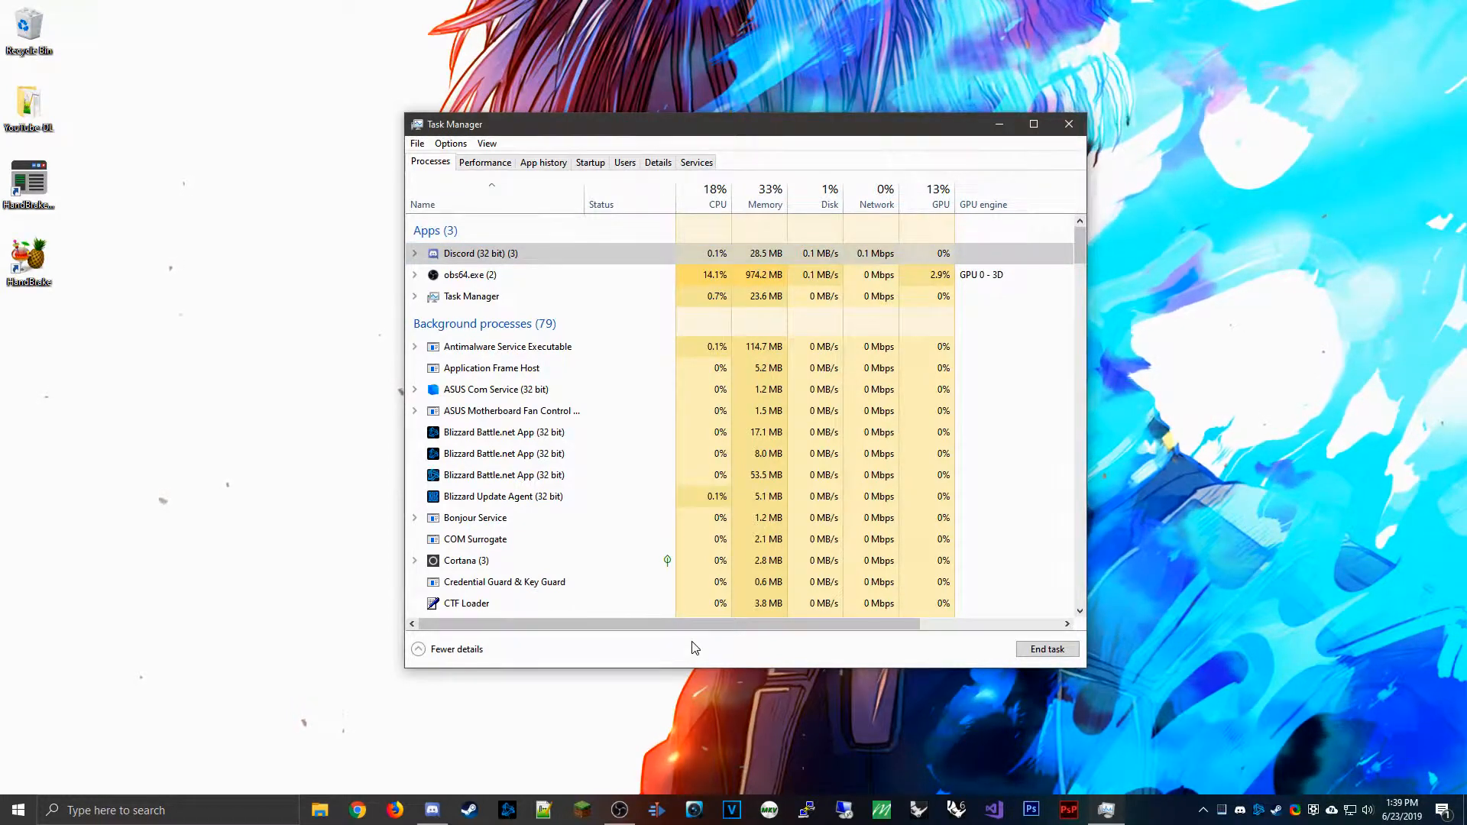
Collapse Task Manager to fewer details, expand it again, and show the CPU performance view.
{"action": "left_click", "coordinate": [452, 648]}
{"action": "left_click_drag", "start_coordinate": [514, 131], "coordinate": [694, 198]}
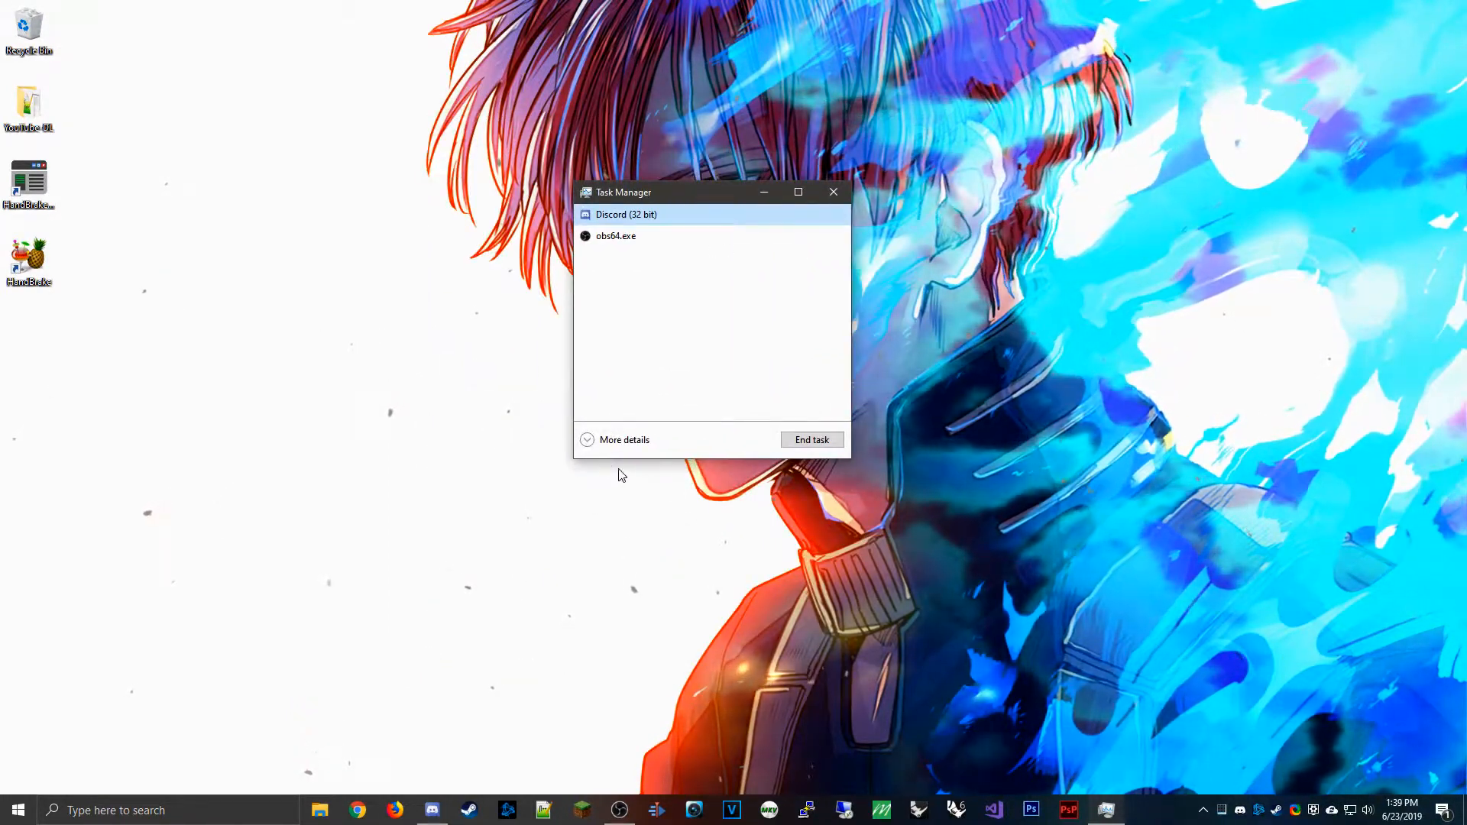
{"action": "left_click", "coordinate": [599, 450]}
{"action": "left_click_drag", "start_coordinate": [766, 202], "coordinate": [658, 162]}
{"action": "left_click", "coordinate": [546, 191]}
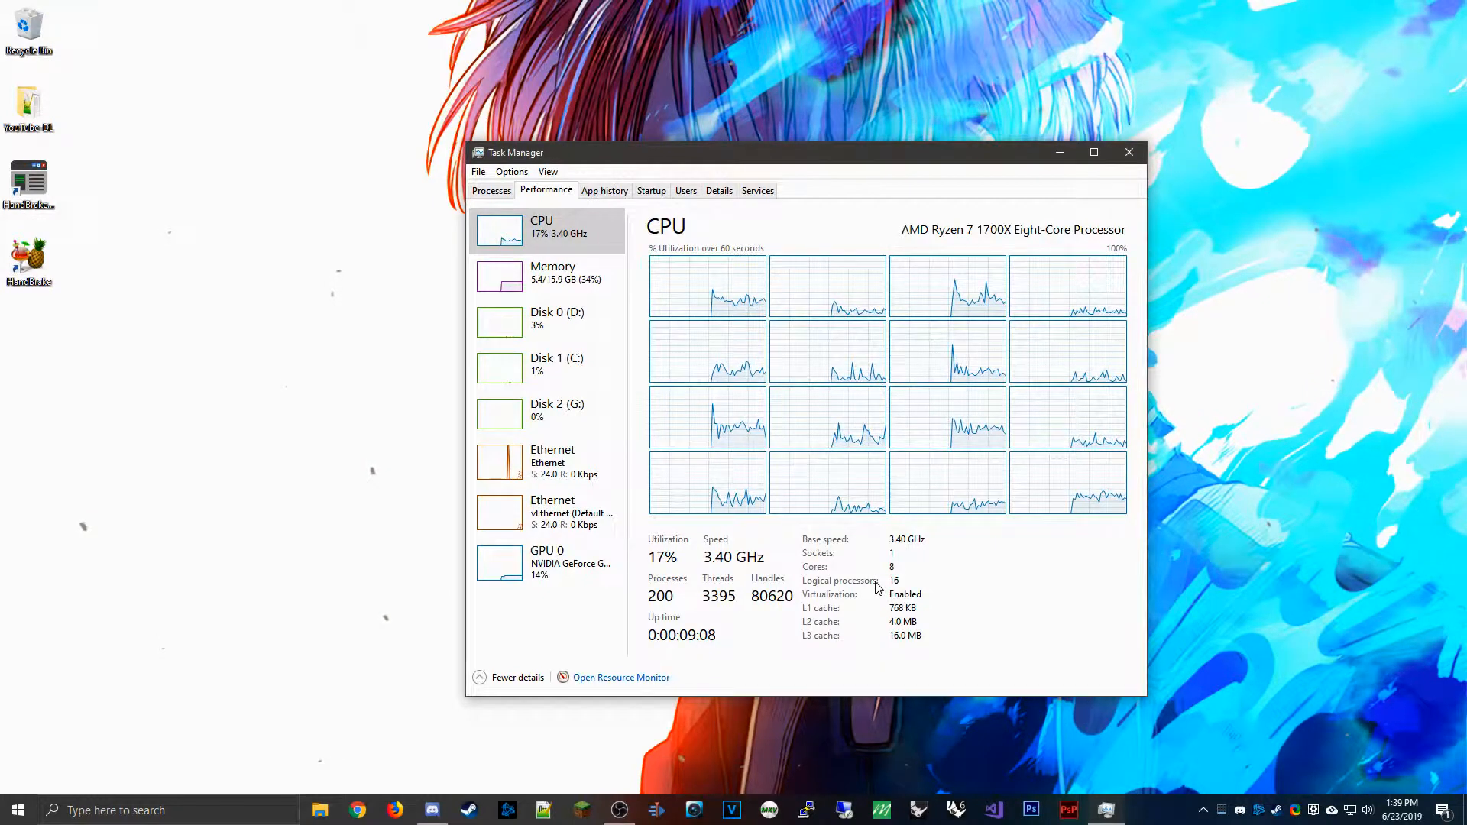
Check the virtualization status in the CPU performance details and close Task Manager.
{"action": "left_click_drag", "start_coordinate": [900, 162], "coordinate": [825, 152]}
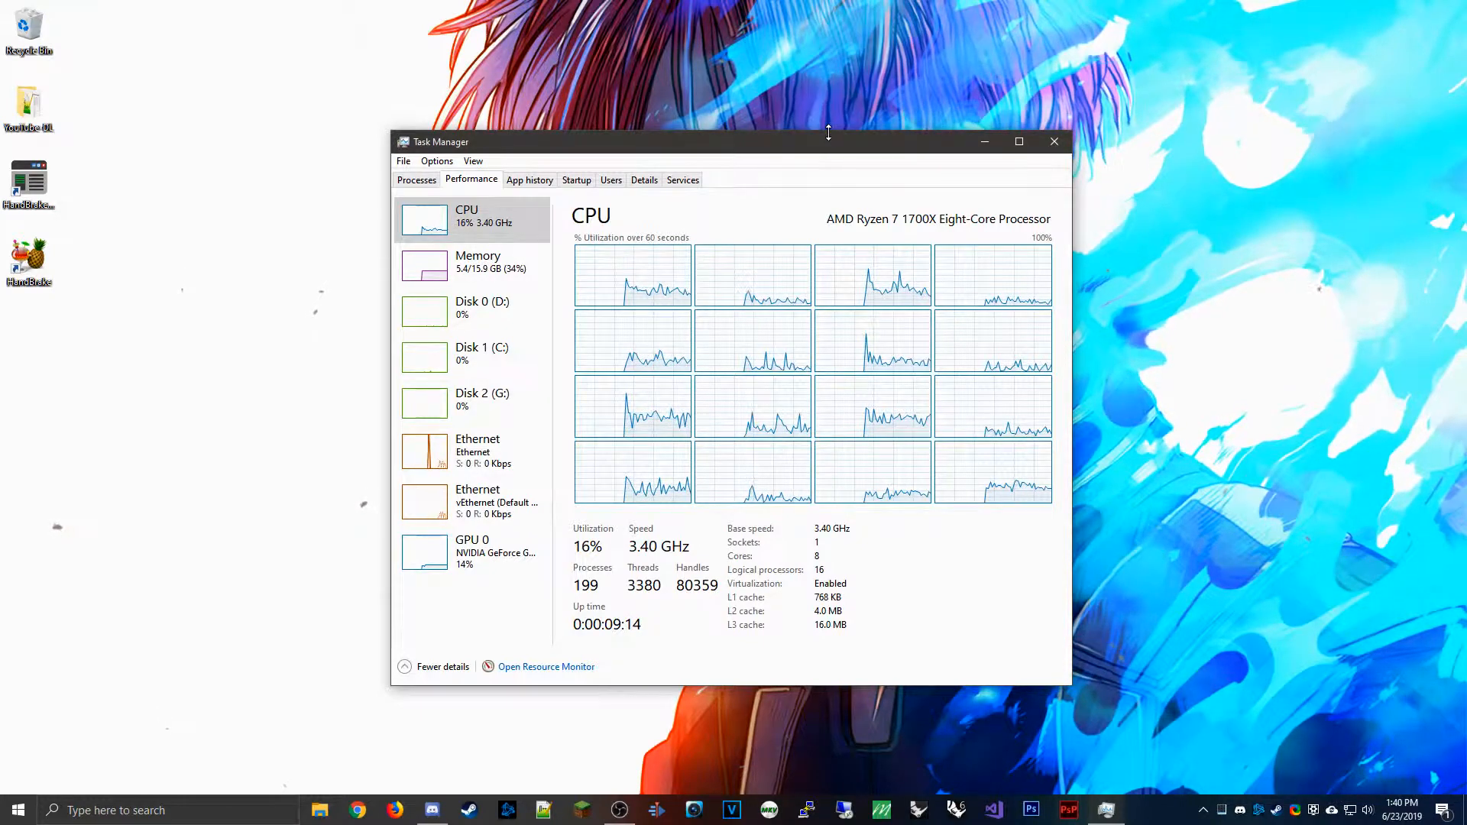
{"action": "left_click_drag", "start_coordinate": [846, 135], "coordinate": [835, 136]}
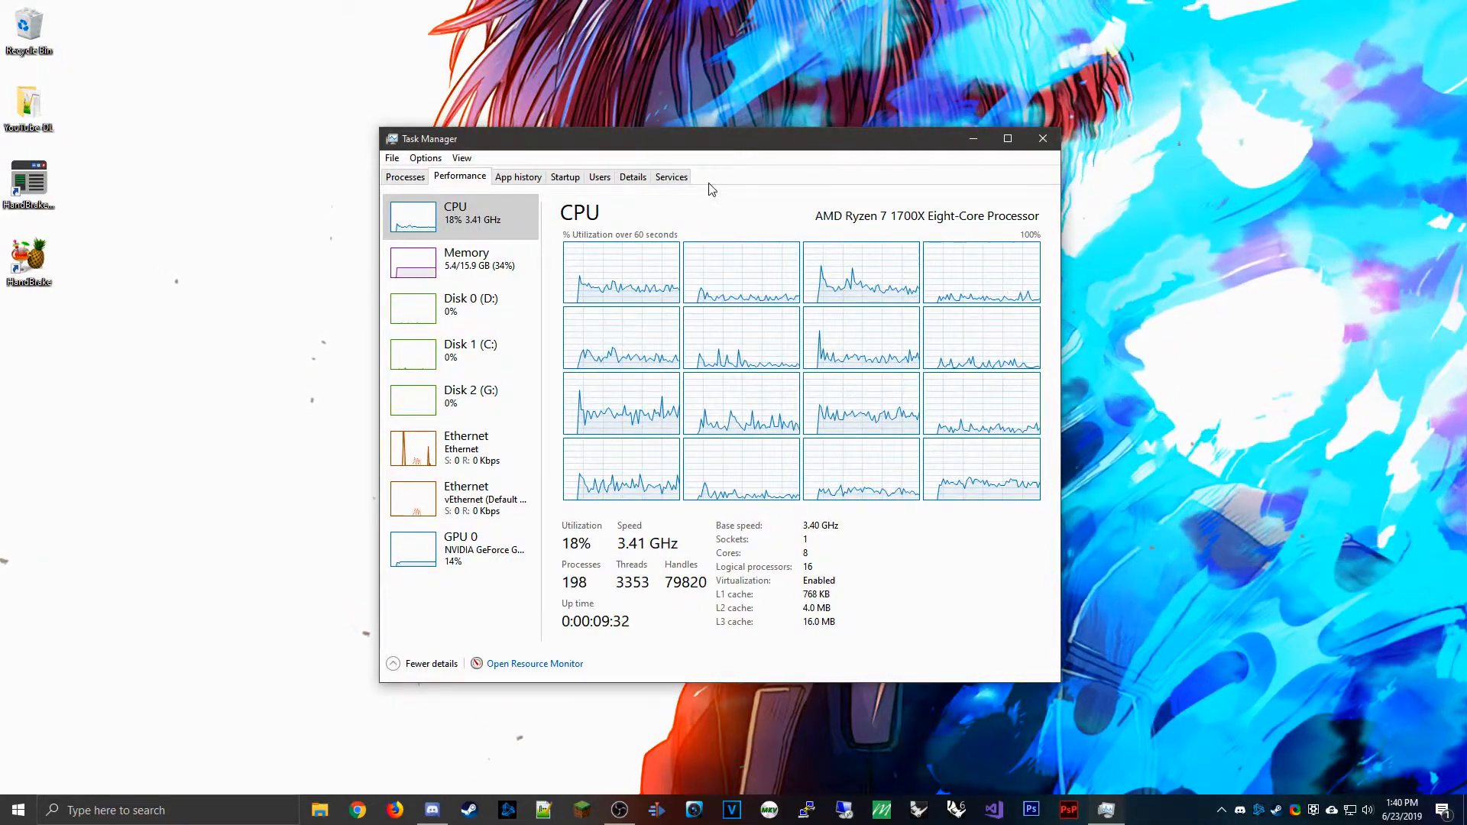
{"action": "left_click_drag", "start_coordinate": [739, 138], "coordinate": [712, 129]}
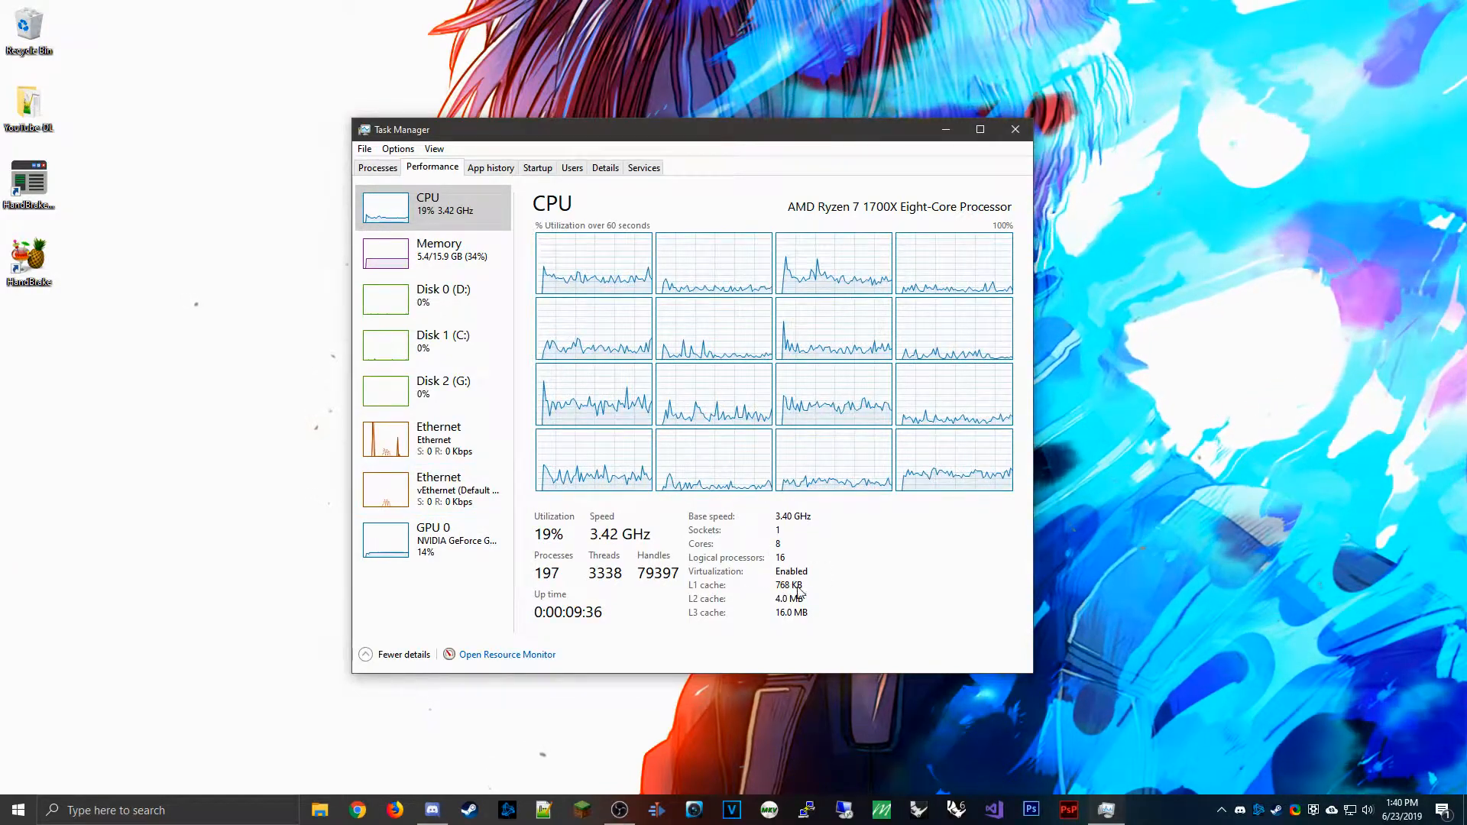
{"action": "left_click", "coordinate": [1013, 128]}
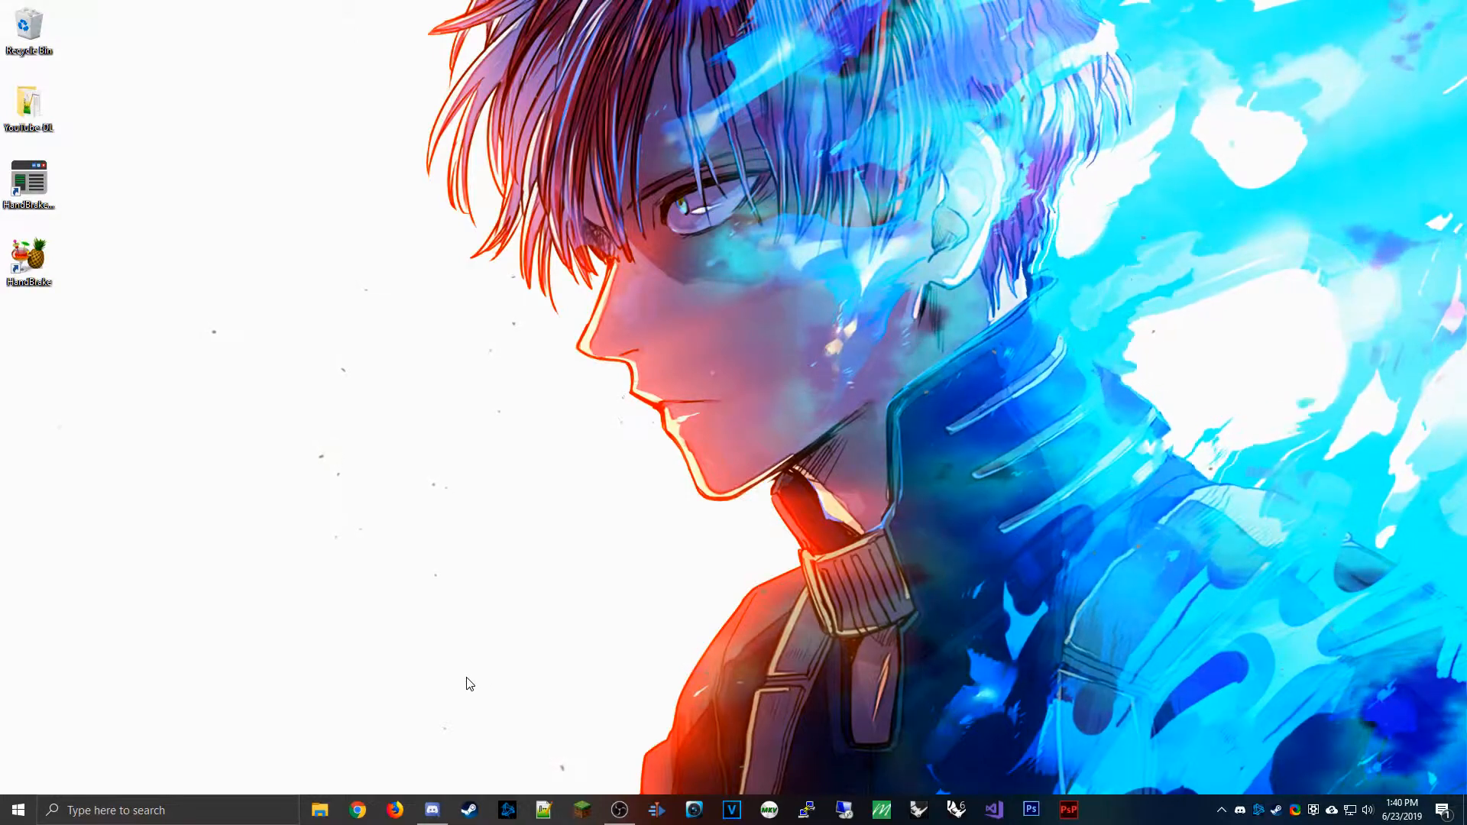
Find Control Panel with the search "contr", open Programs and Features, and bring up the list of Windows features to turn on or off.
{"action": "left_click", "coordinate": [18, 810]}
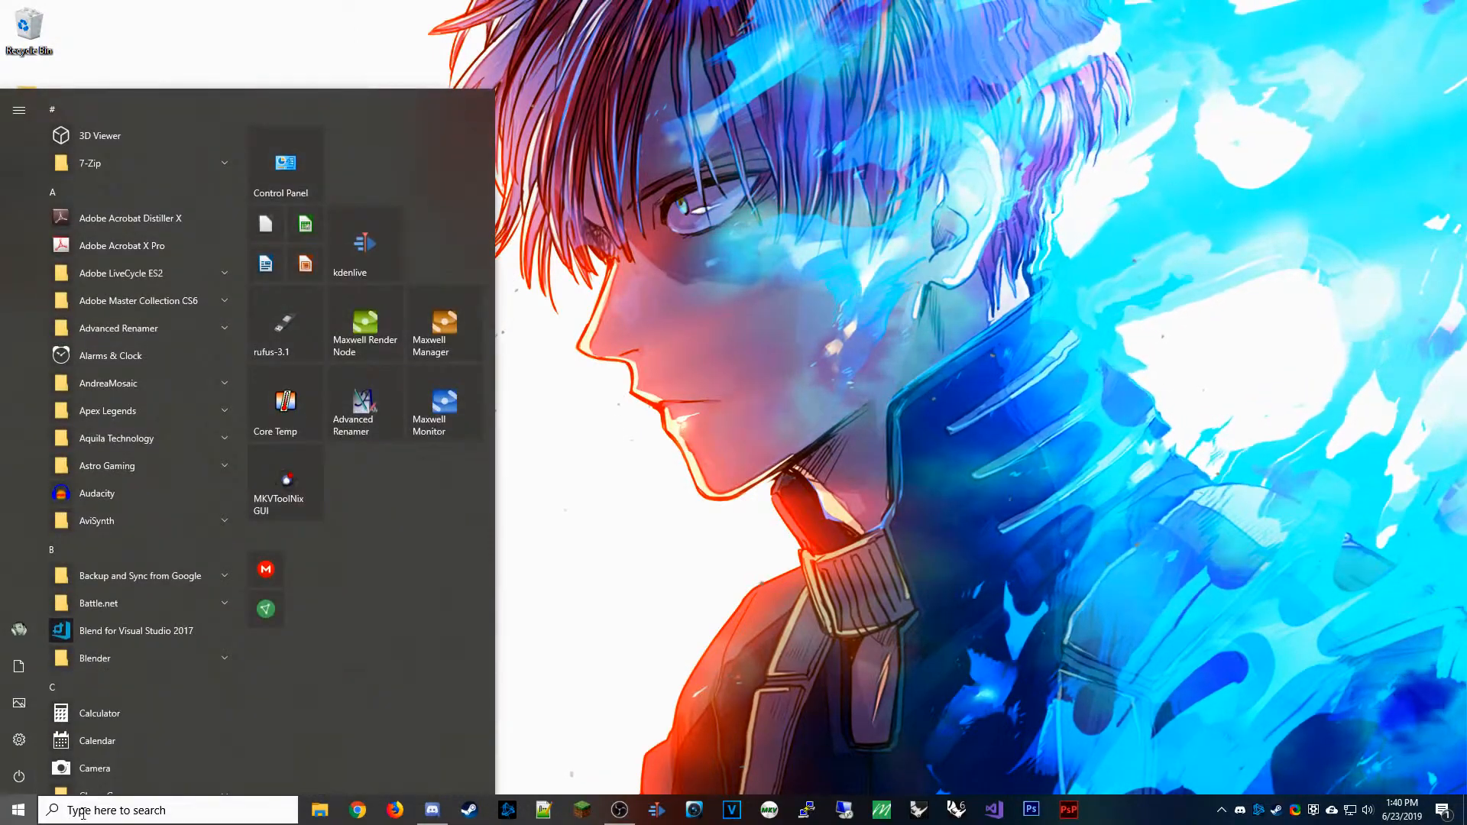
{"action": "left_click", "coordinate": [82, 810]}
{"action": "type", "text": "contr"}
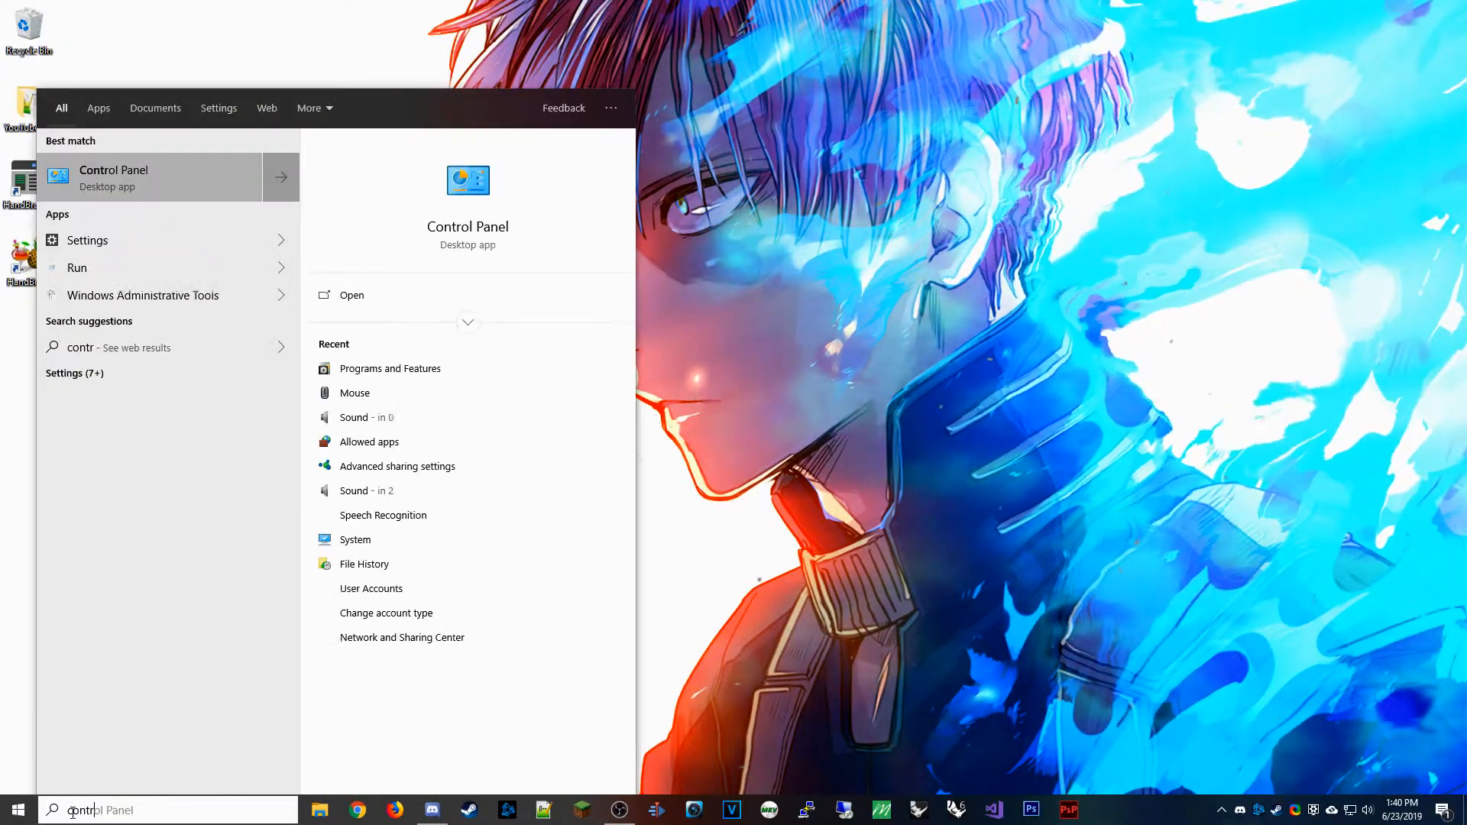
{"action": "key", "text": "Return"}
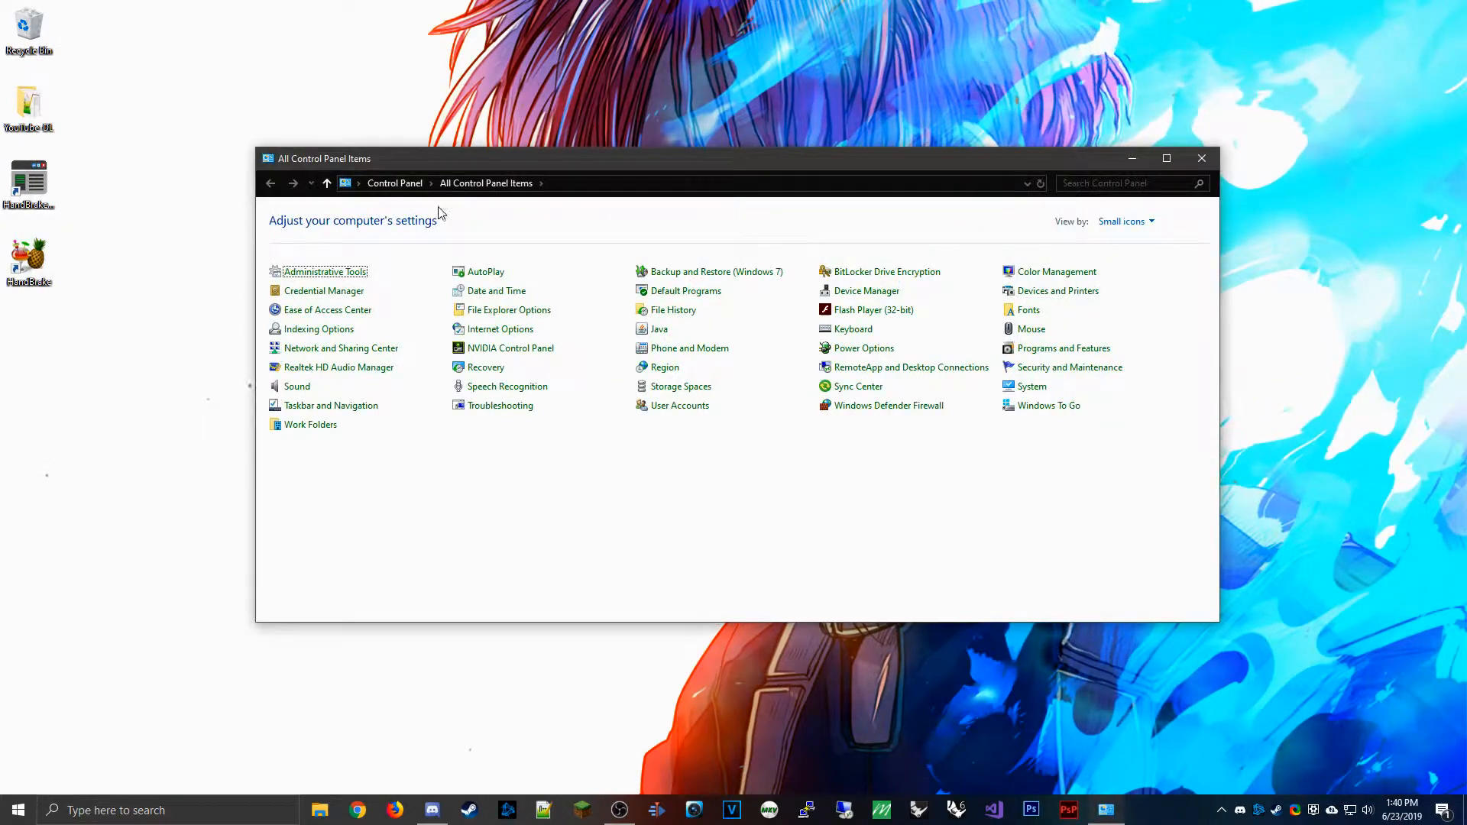
{"action": "left_click", "coordinate": [1024, 349]}
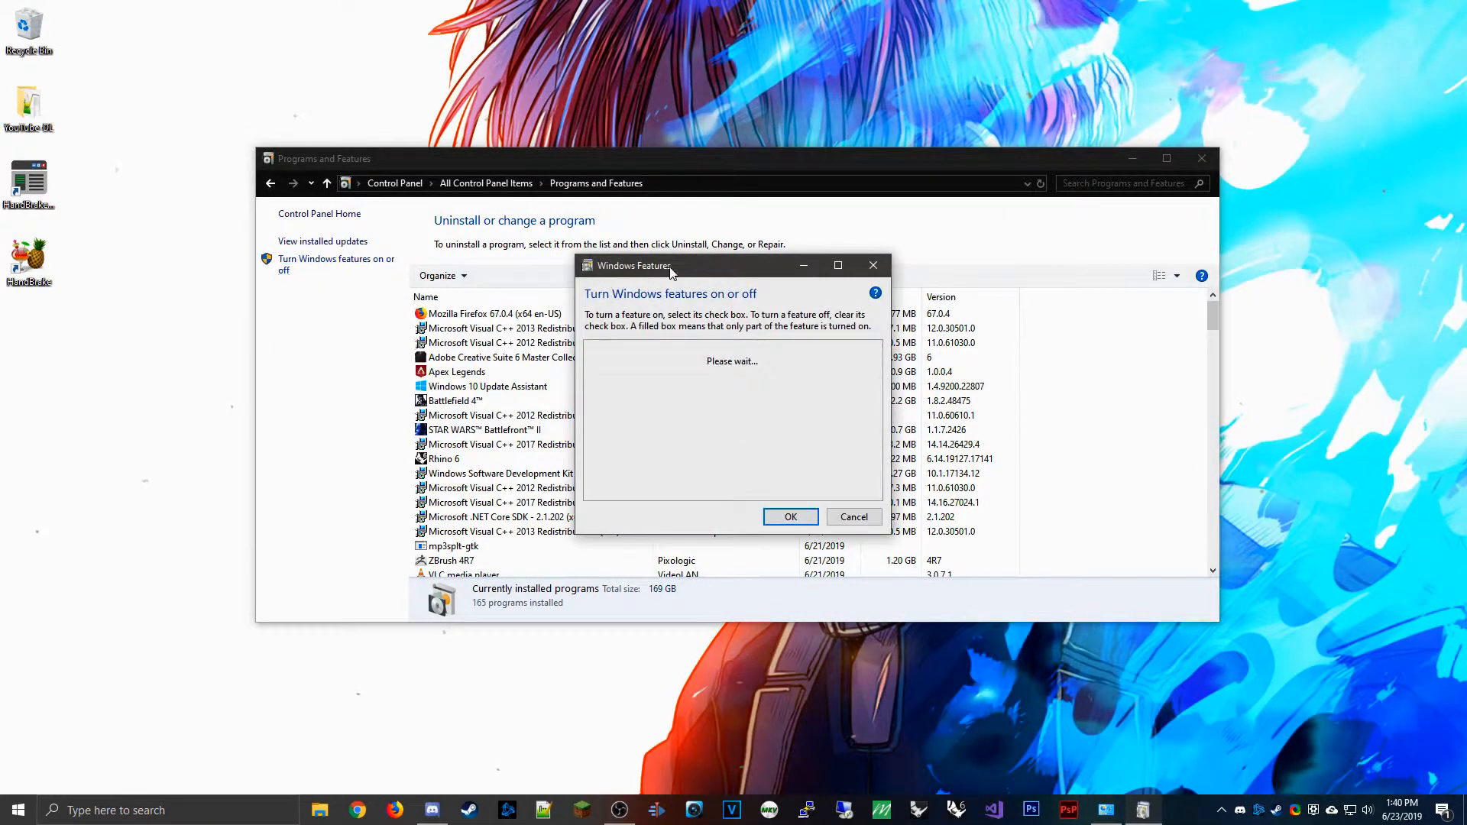
Check whether Windows Sandbox is selected in the Windows features list, accept the dialog, and close Programs and Features.
{"action": "left_click_drag", "start_coordinate": [722, 276], "coordinate": [723, 251]}
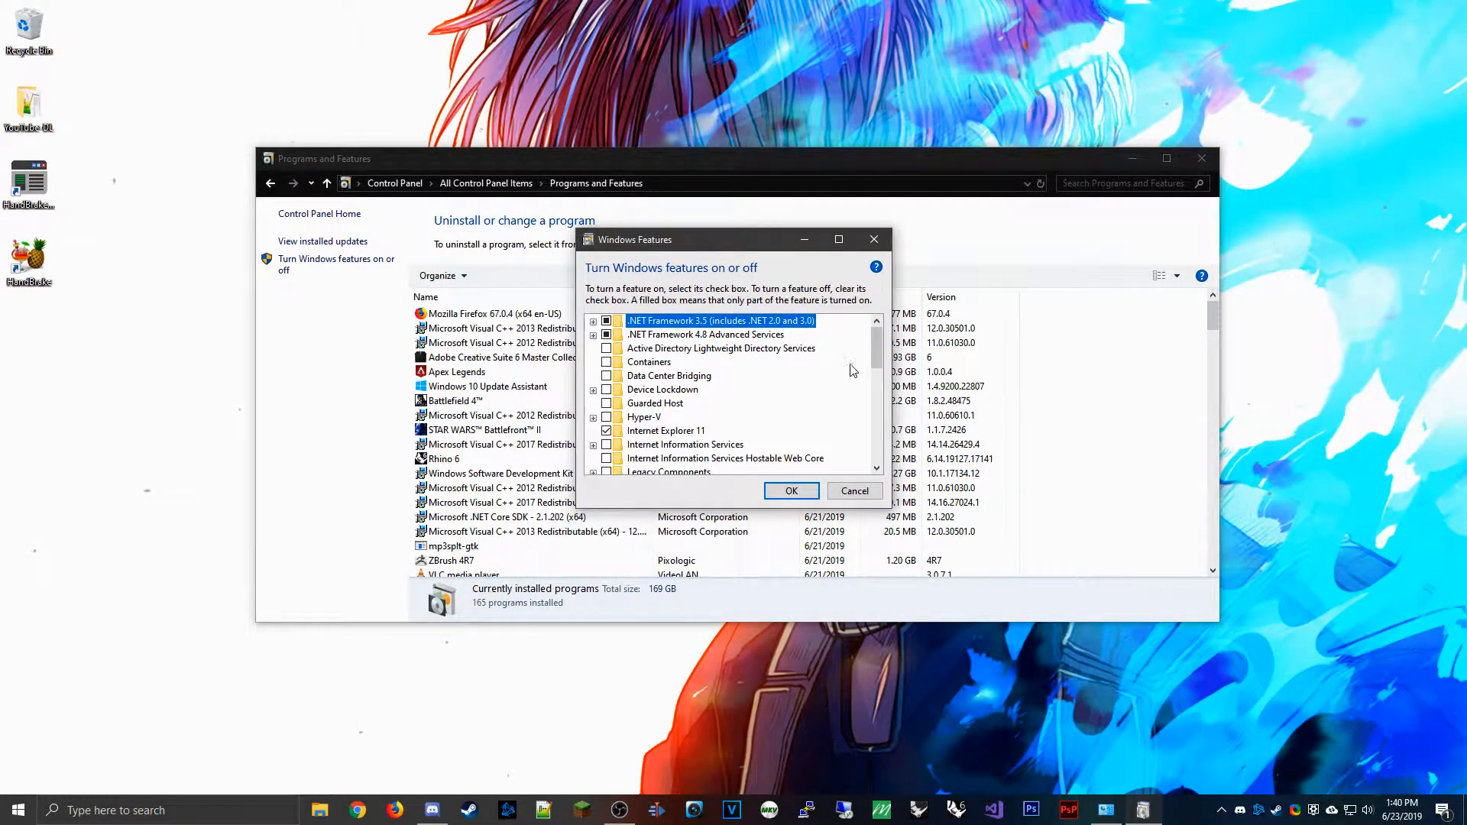
{"action": "left_click_drag", "start_coordinate": [880, 352], "coordinate": [880, 447]}
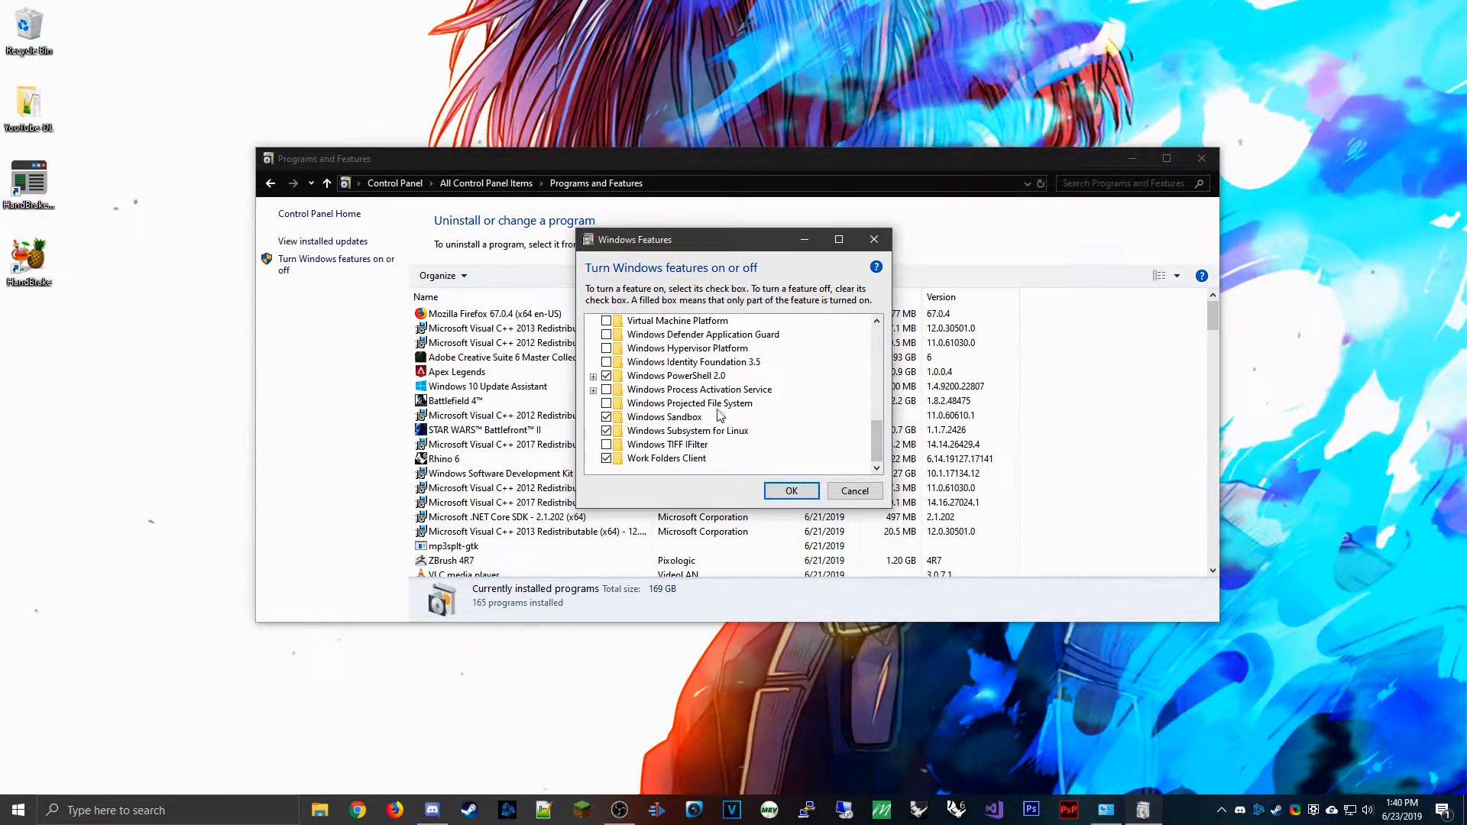
{"action": "left_click", "coordinate": [792, 493]}
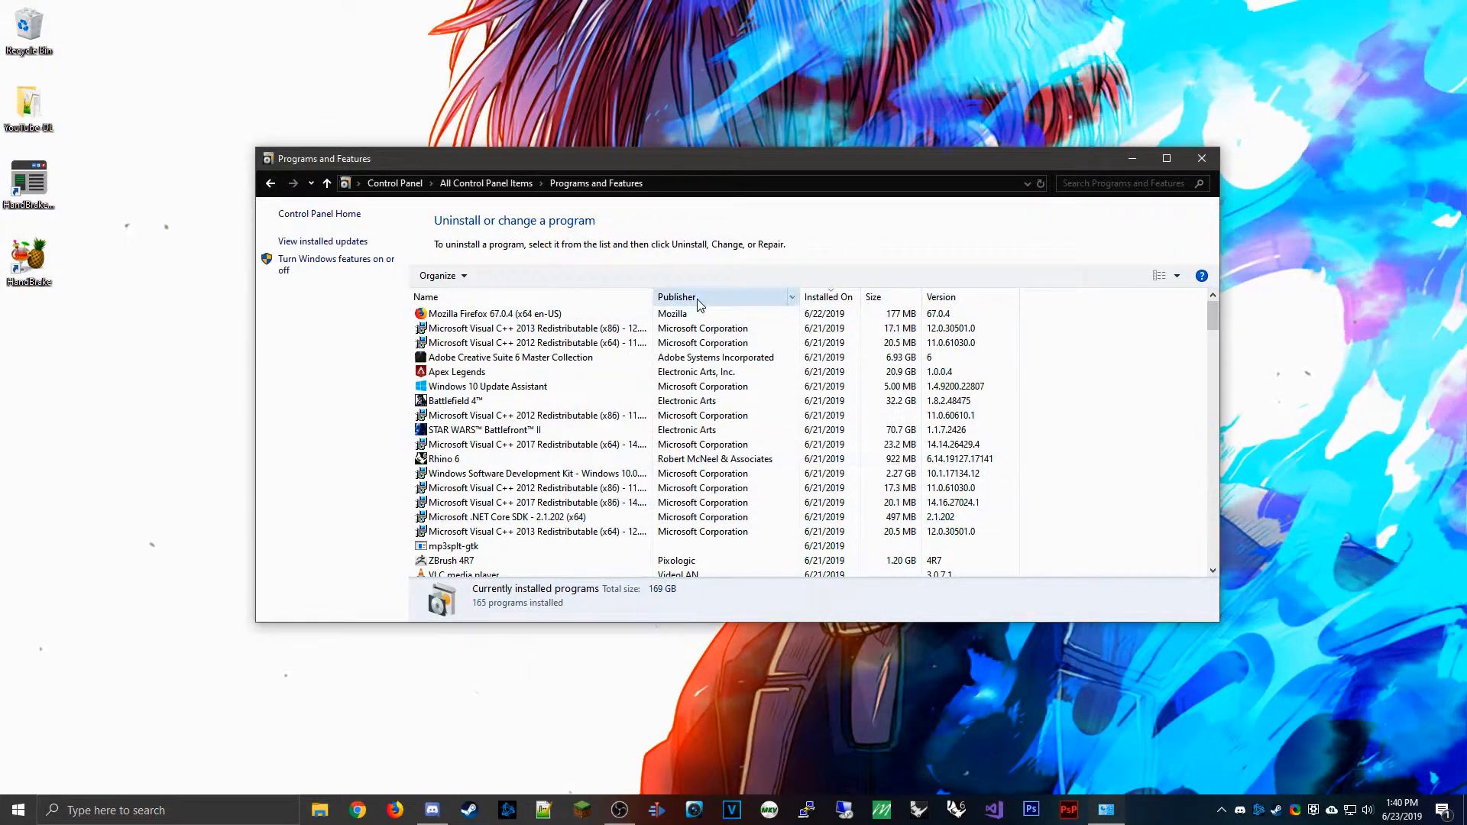
{"action": "left_click", "coordinate": [1197, 159]}
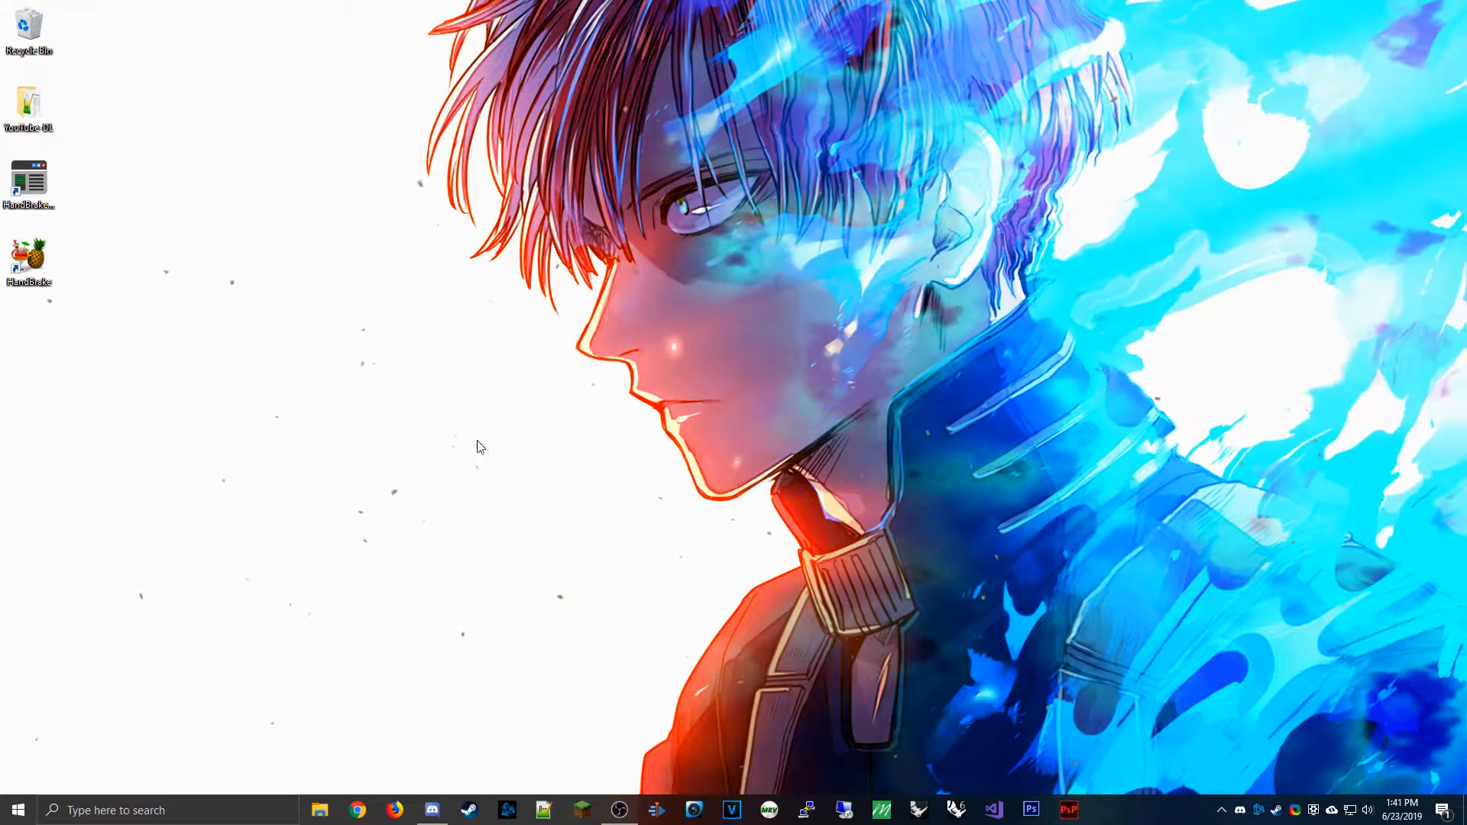
Search for "sand" and launch Windows Sandbox.
{"action": "key", "text": "super"}
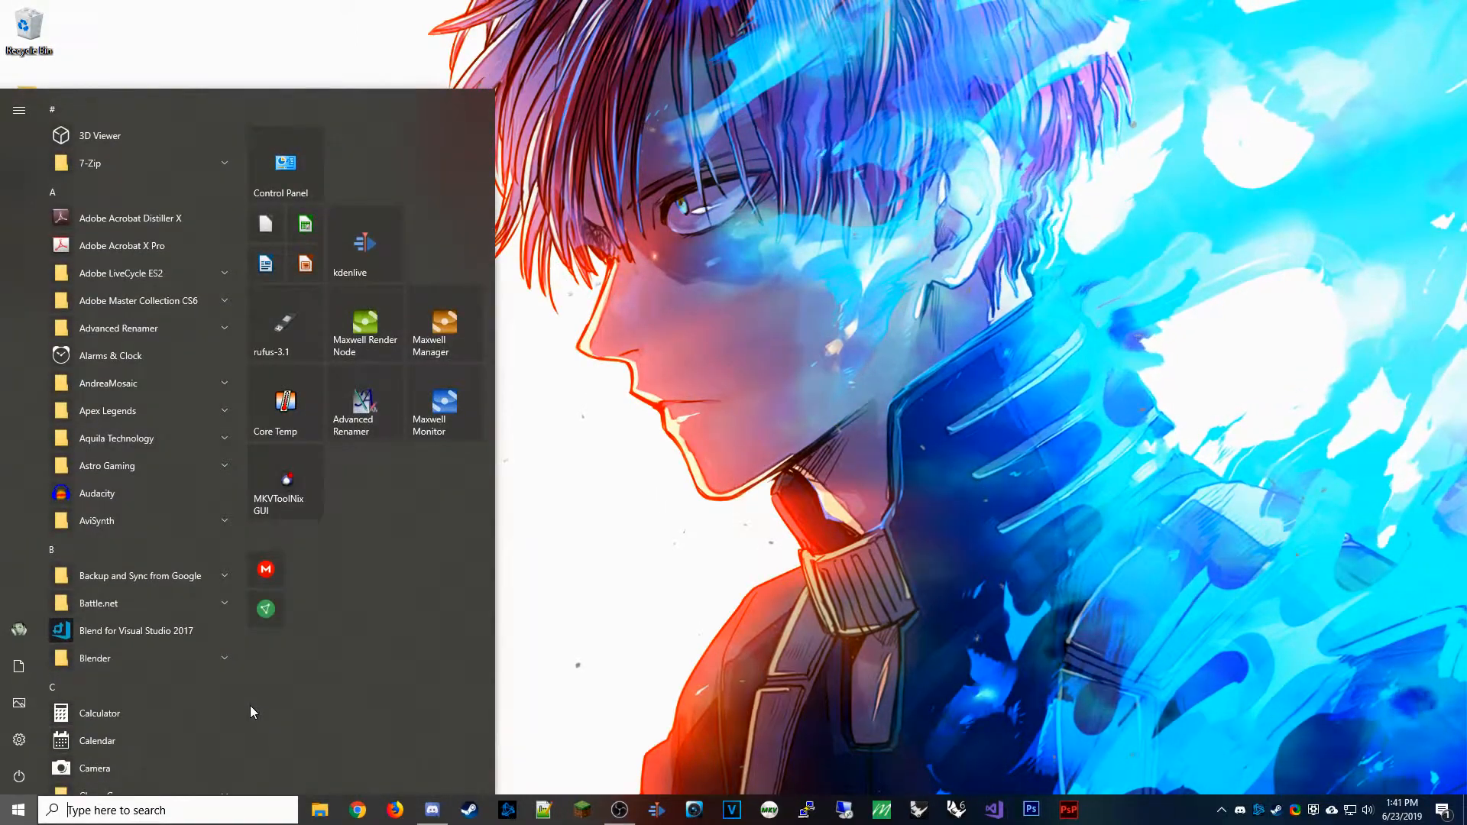
{"action": "type", "text": "sand"}
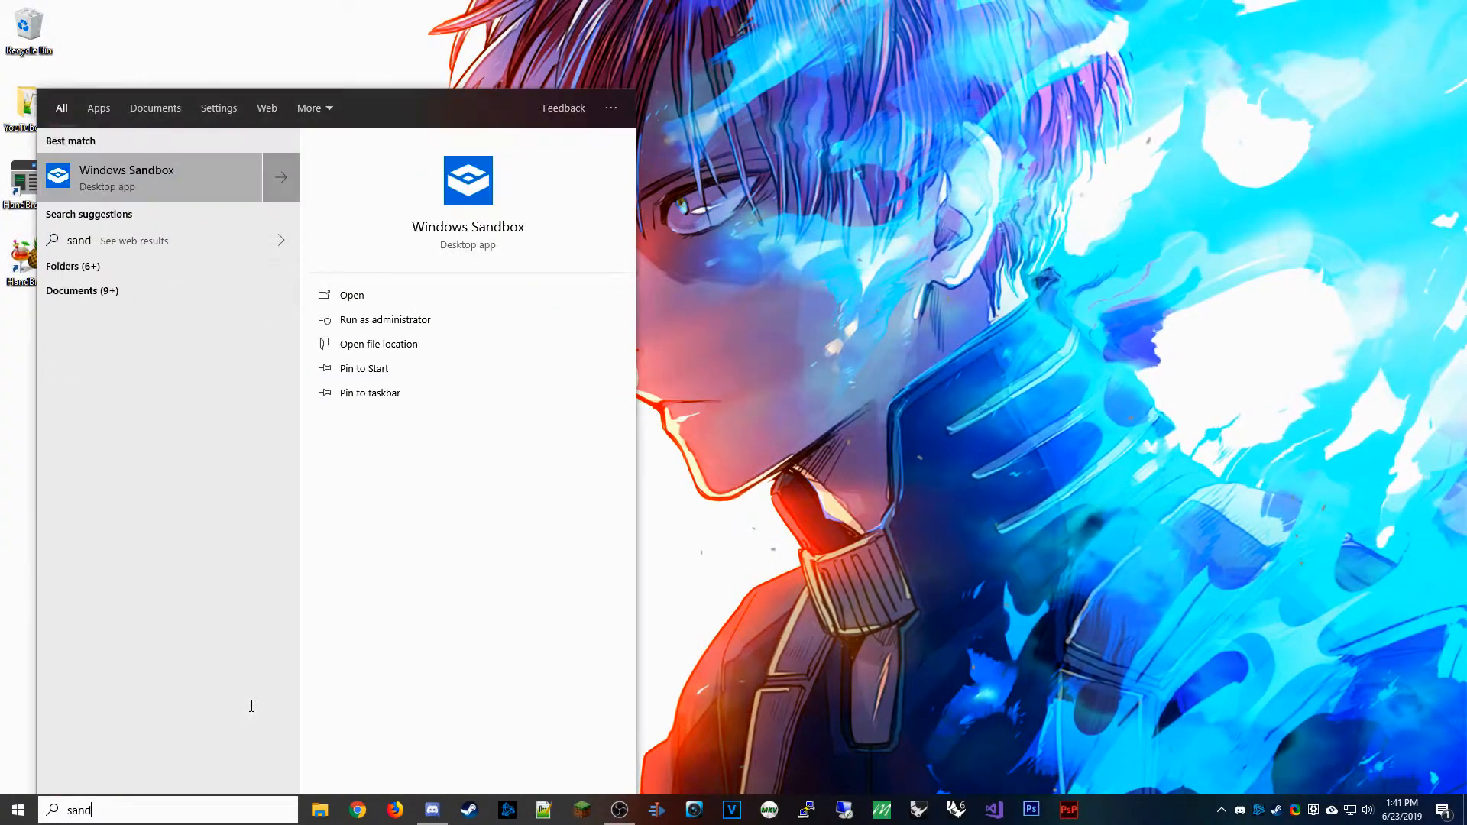
{"action": "key", "text": "Return"}
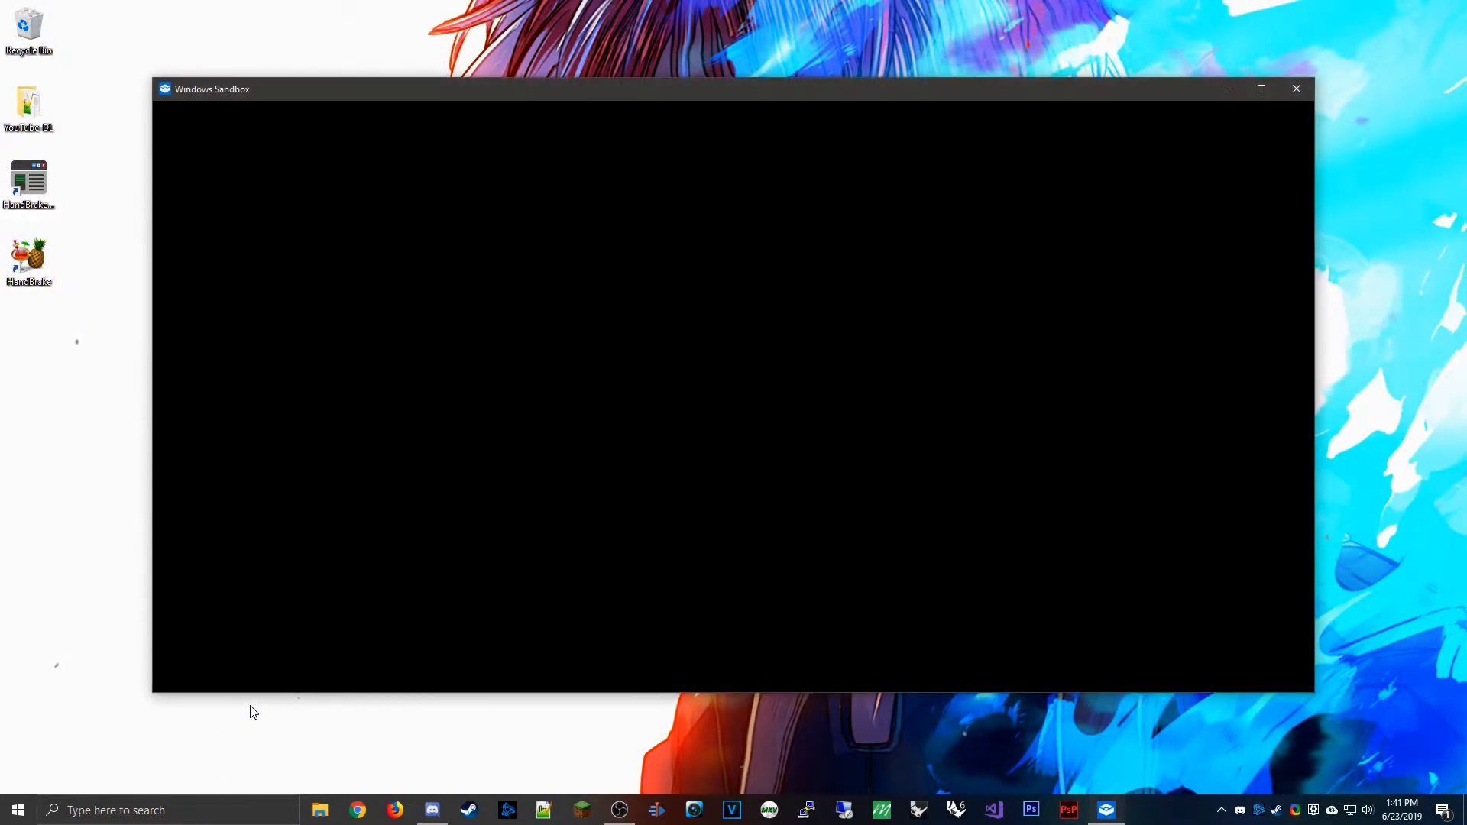
{"action": "mouse_move", "coordinate": [475, 88]}
{"action": "left_mouse_down"}
{"action": "mouse_move", "coordinate": [425, 101]}
{"action": "mouse_move", "coordinate": [481, 80]}
{"action": "left_mouse_up"}
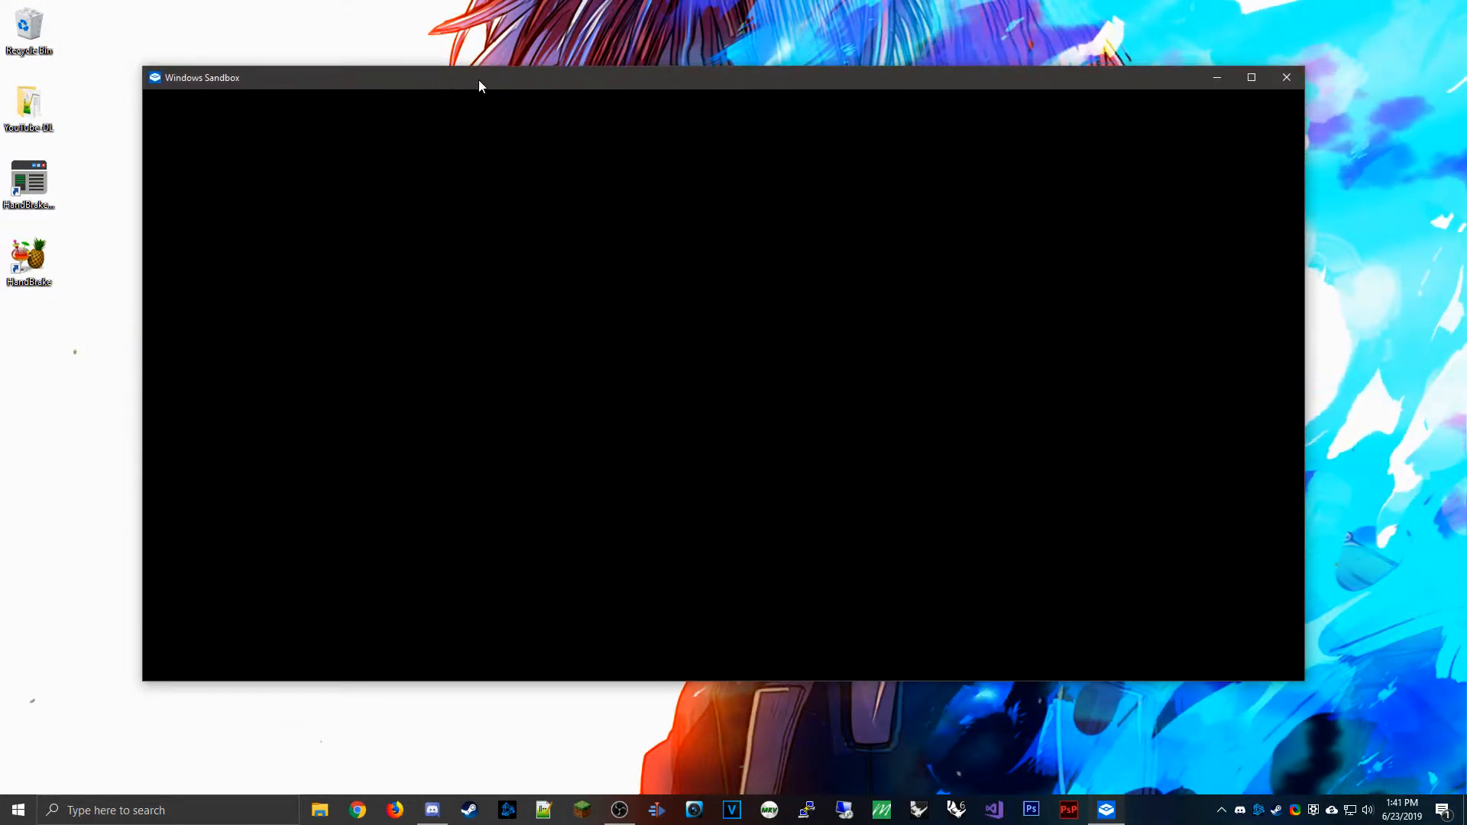
{"action": "left_click_drag", "start_coordinate": [612, 749], "coordinate": [409, 726]}
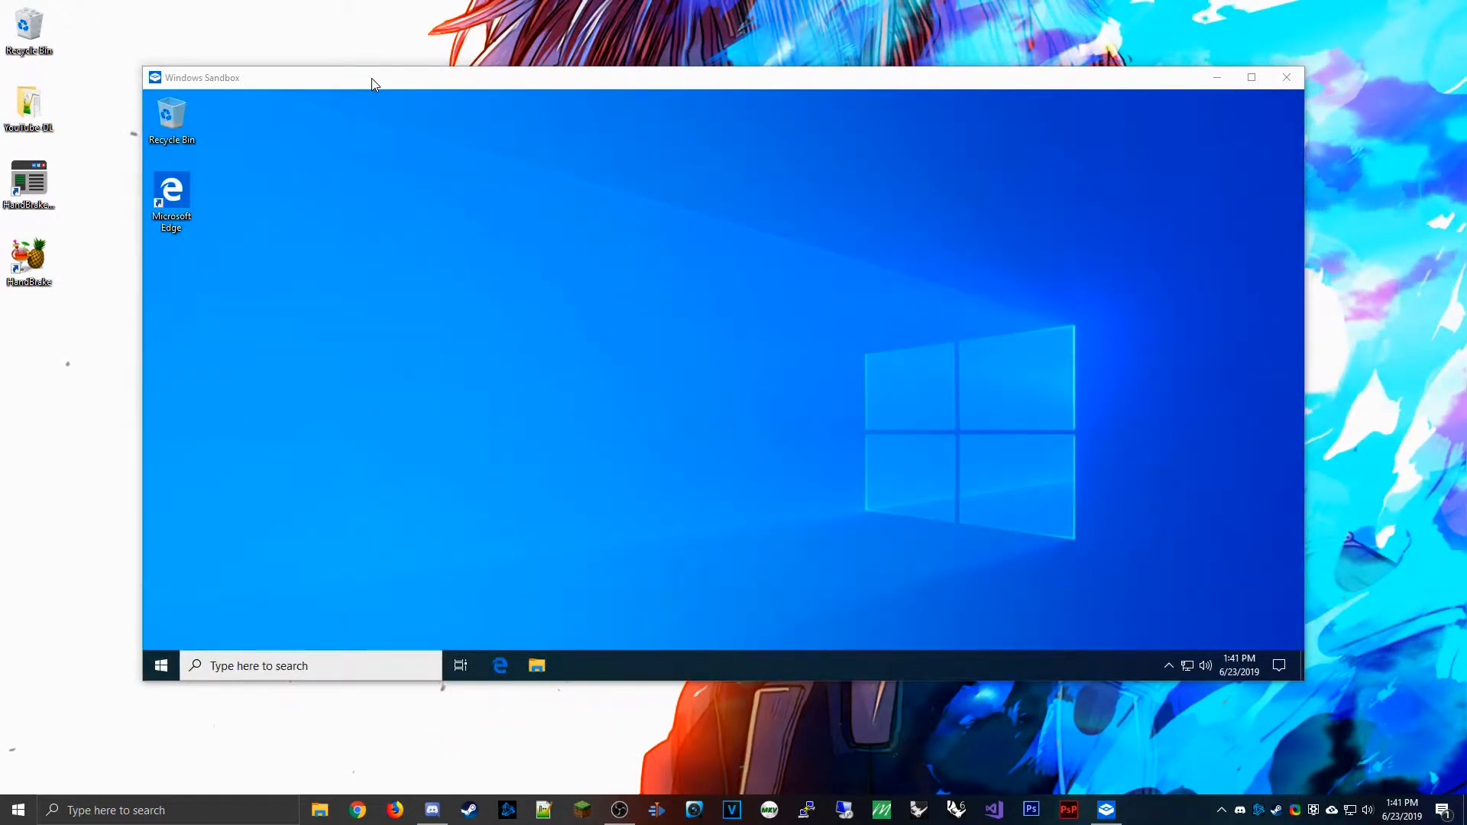
Enlarge the Windows Sandbox window and reposition it so it covers most of the host desktop.
{"action": "left_click_drag", "start_coordinate": [372, 78], "coordinate": [343, 47]}
{"action": "left_click_drag", "start_coordinate": [1274, 653], "coordinate": [1435, 761]}
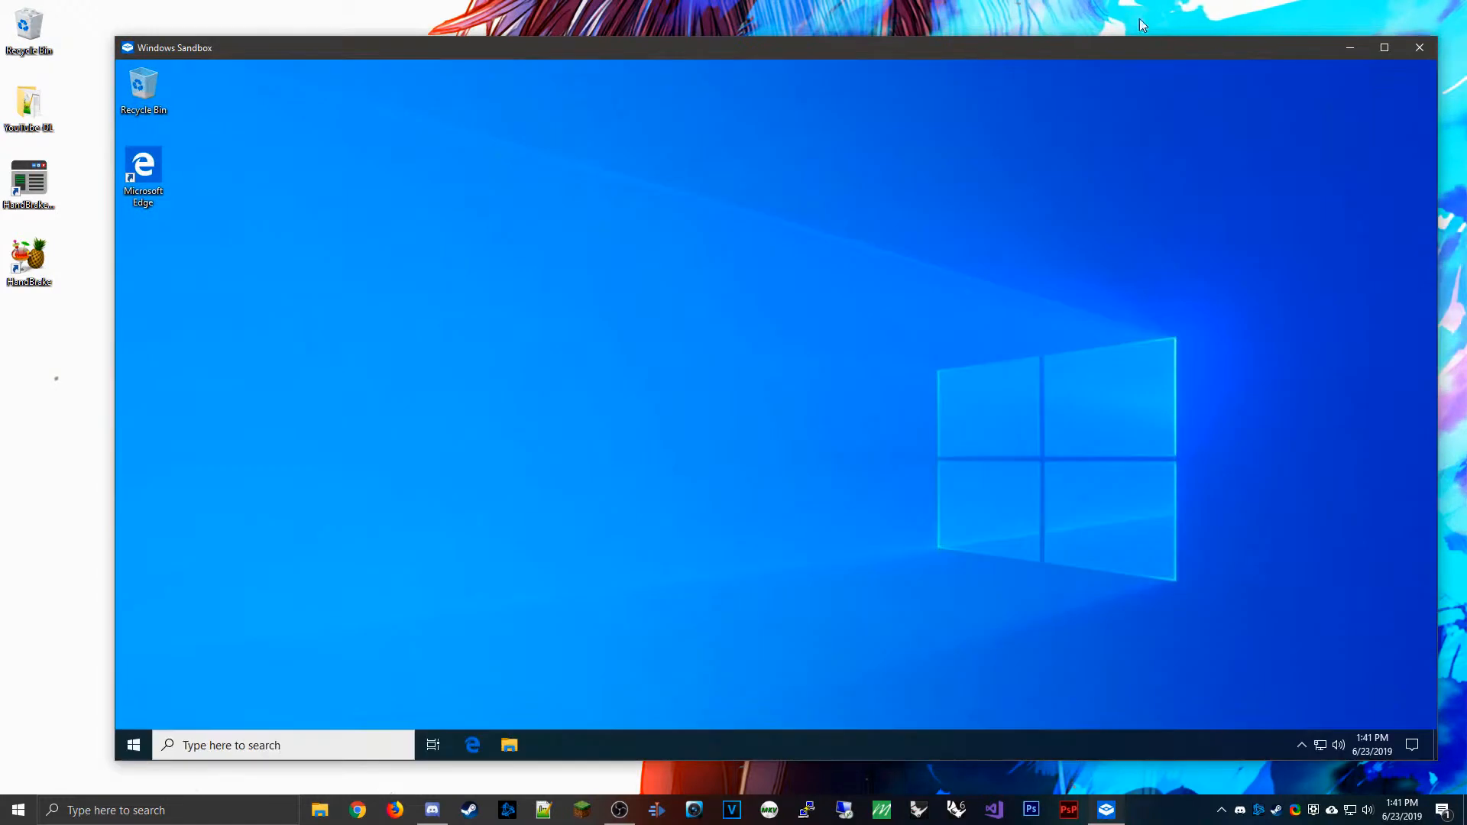
{"action": "left_click_drag", "start_coordinate": [1159, 50], "coordinate": [1123, 51]}
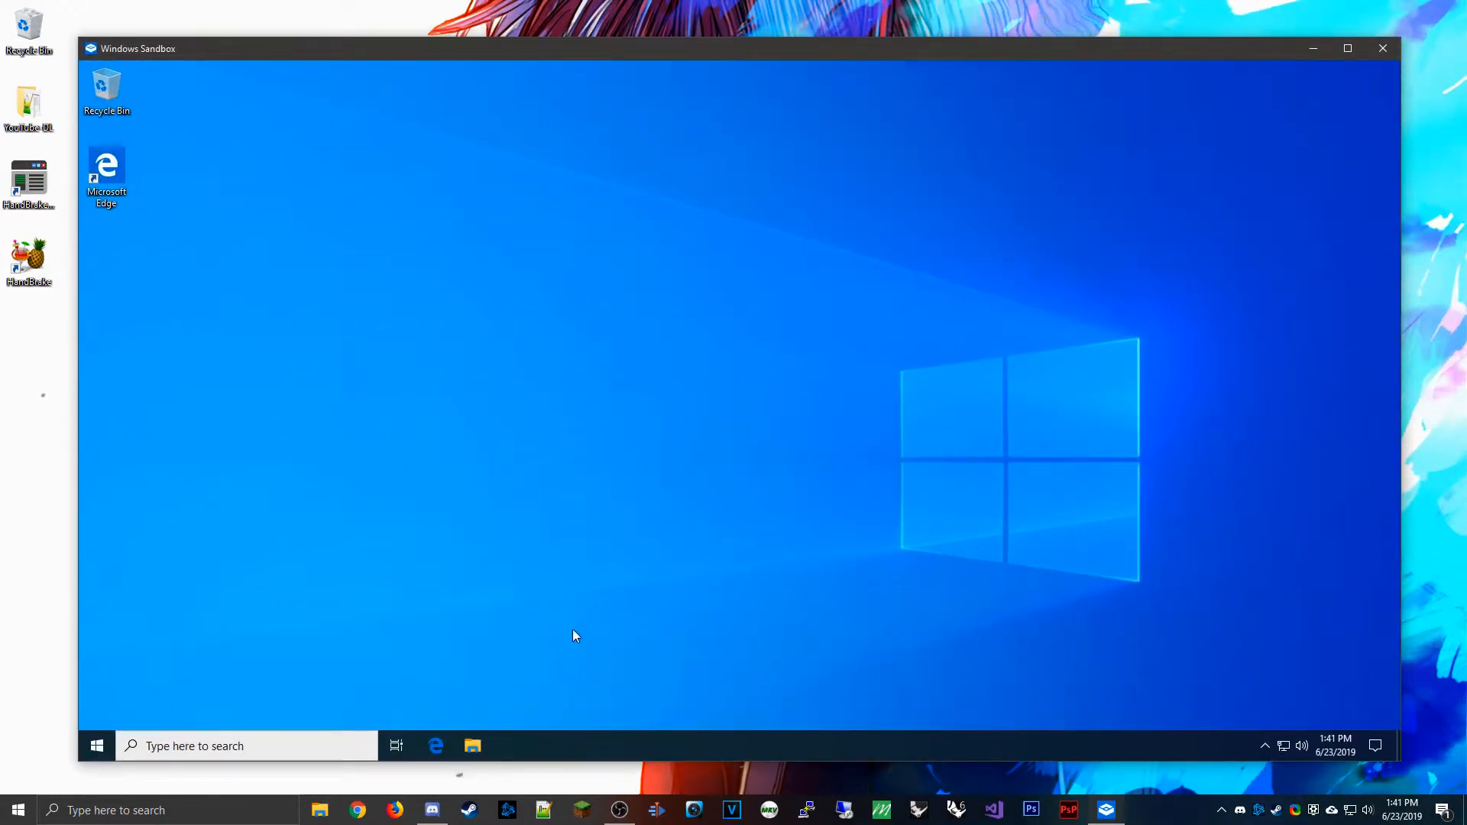
{"action": "left_click_drag", "start_coordinate": [255, 49], "coordinate": [260, 43]}
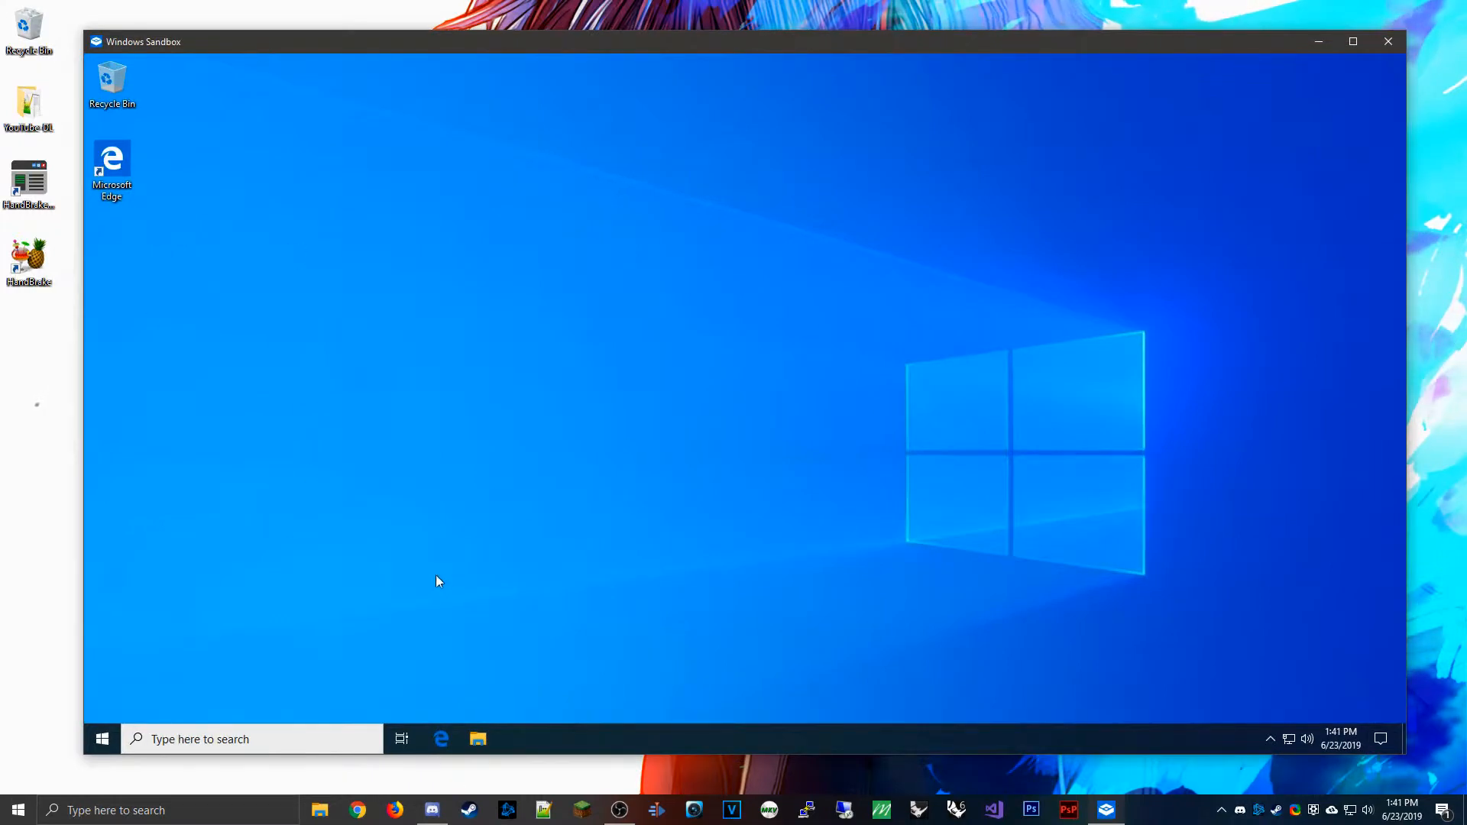
{"action": "left_click_drag", "start_coordinate": [416, 573], "coordinate": [1123, 304]}
{"action": "left_click_drag", "start_coordinate": [1152, 195], "coordinate": [493, 598]}
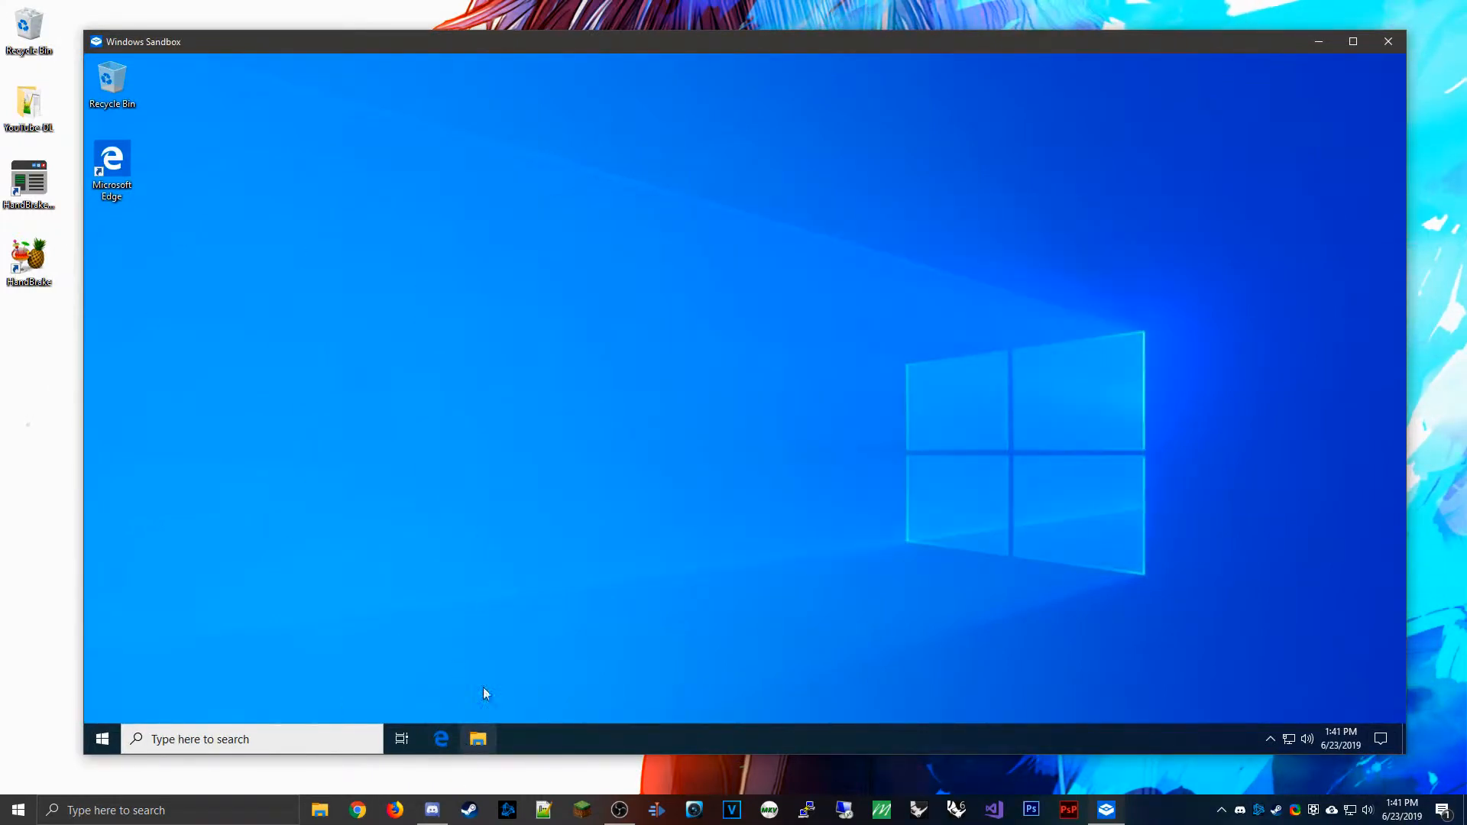
{"action": "mouse_move", "coordinate": [214, 49]}
{"action": "left_mouse_down"}
{"action": "mouse_move", "coordinate": [220, 146]}
{"action": "mouse_move", "coordinate": [253, 16]}
{"action": "mouse_move", "coordinate": [233, 59]}
{"action": "left_mouse_up"}
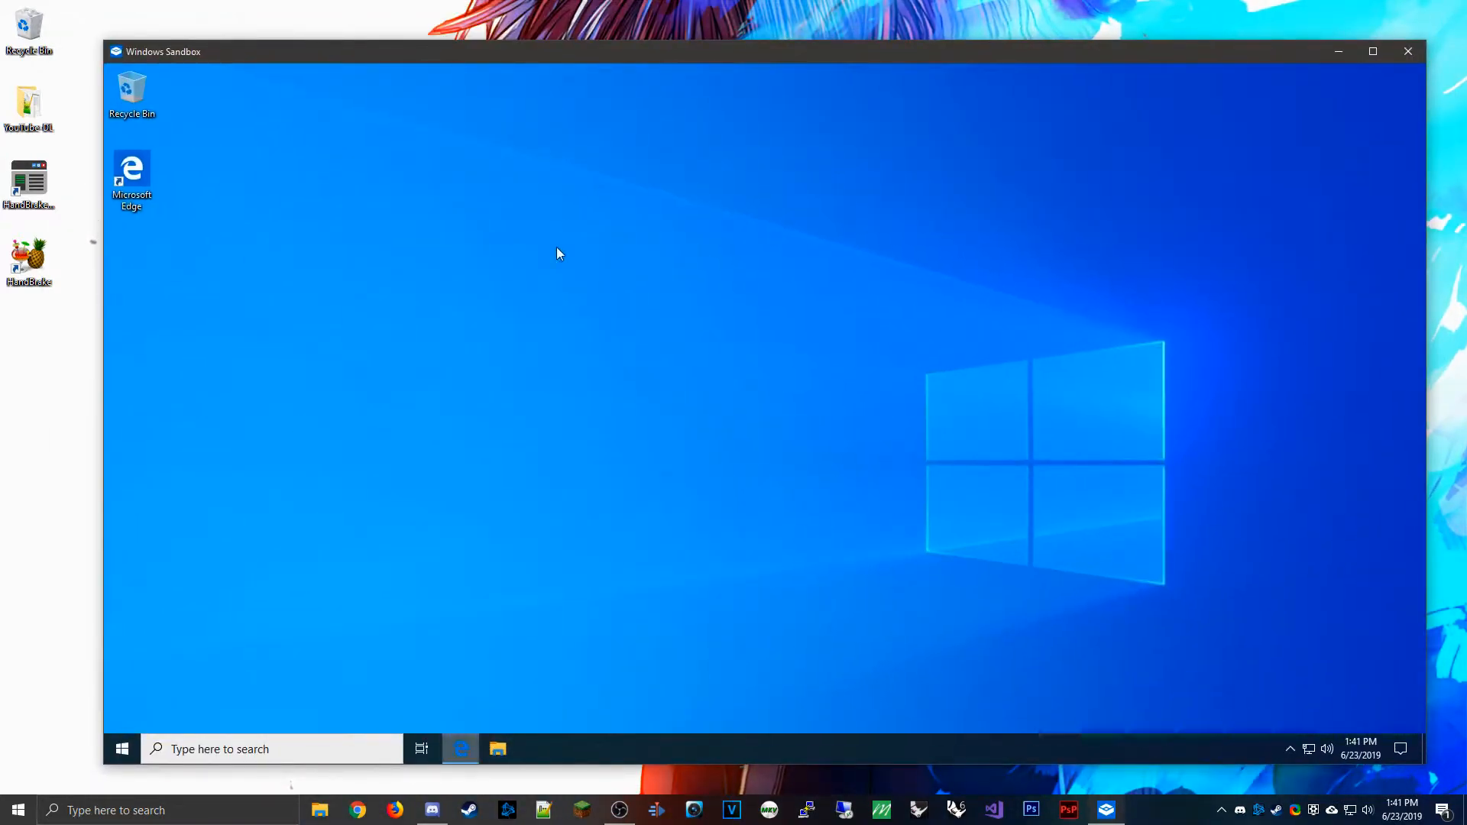
Open Microsoft Edge inside the sandbox and go to google.com.
{"action": "type", "text": "g"}
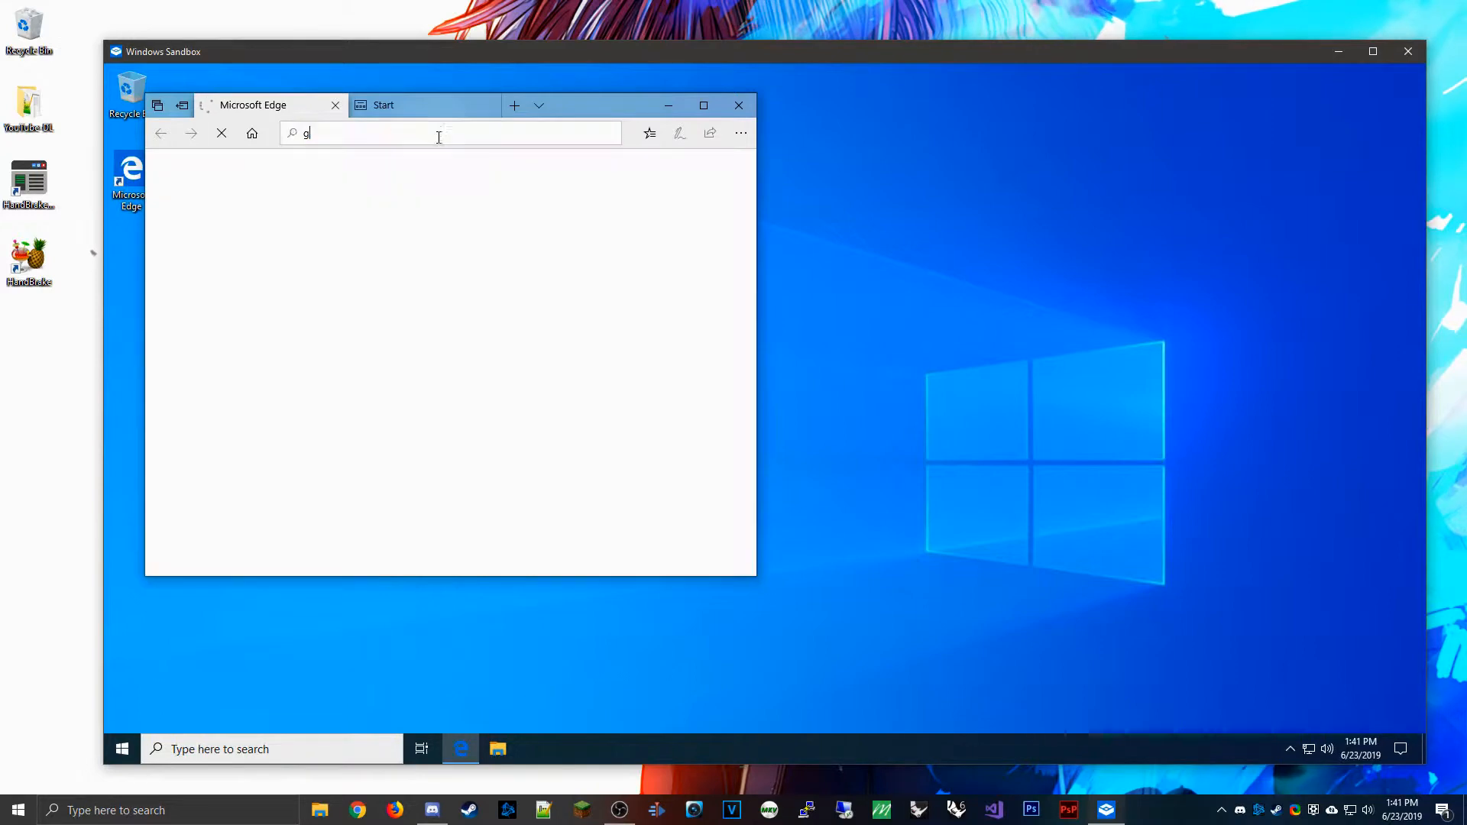
{"action": "type", "text": "ogole"}
{"action": "key", "text": "BackSpace"}
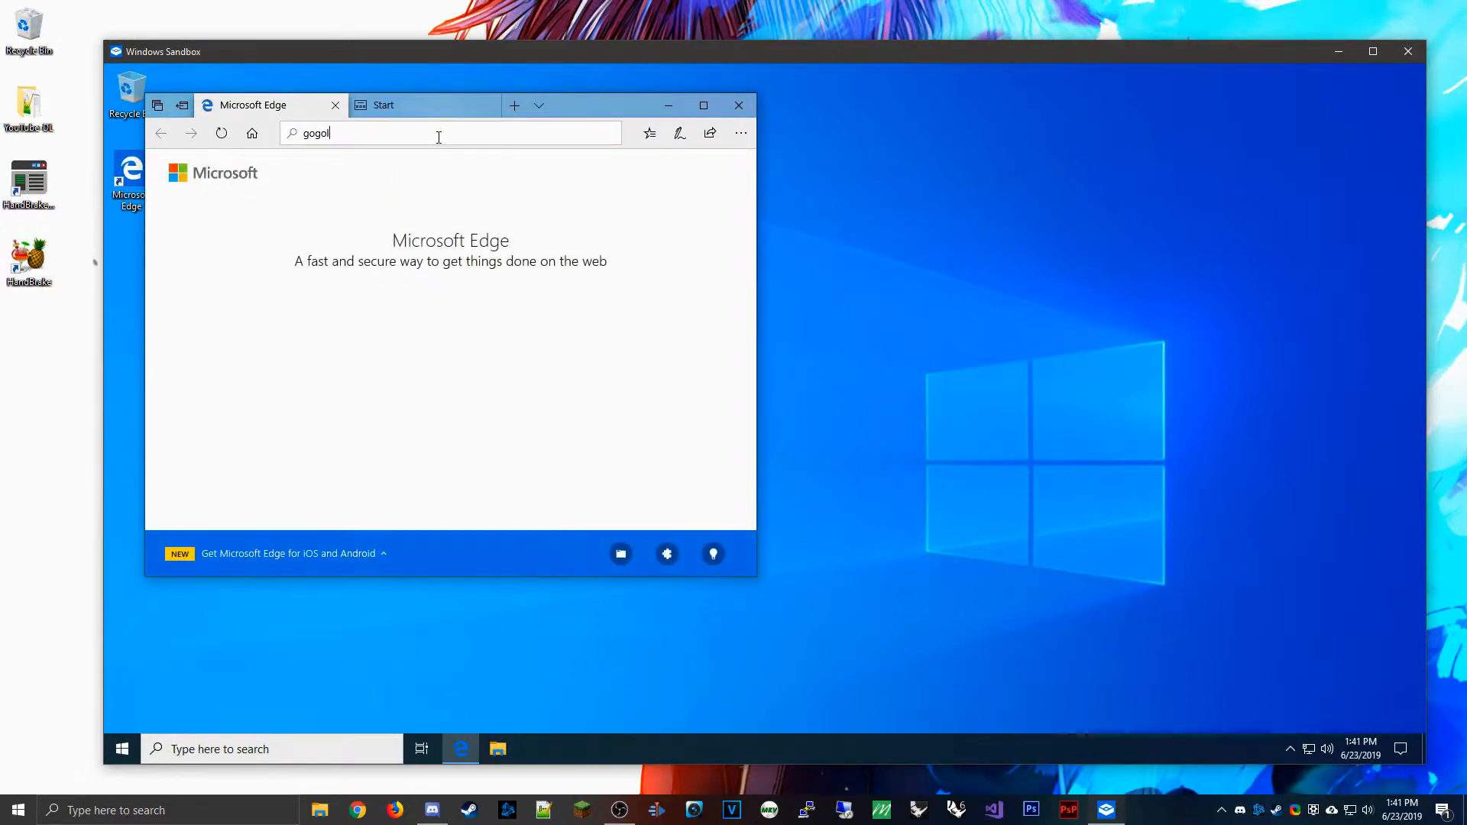
{"action": "type", "text": "ogle.com/"}
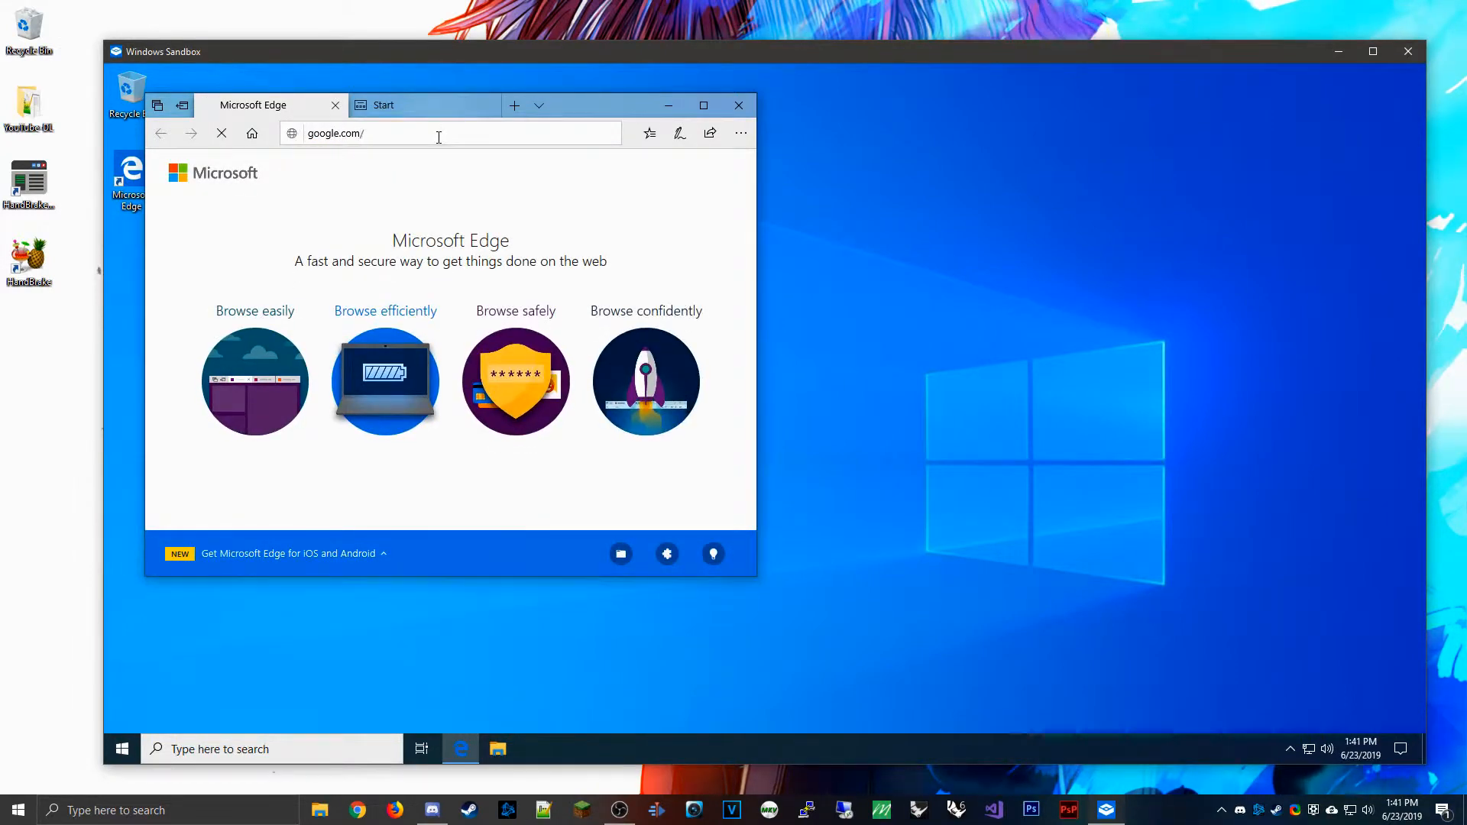
Search Google for "chrome" in the sandbox's Microsoft Edge.
{"action": "left_click", "coordinate": [336, 133]}
{"action": "right_click", "coordinate": [404, 133]}
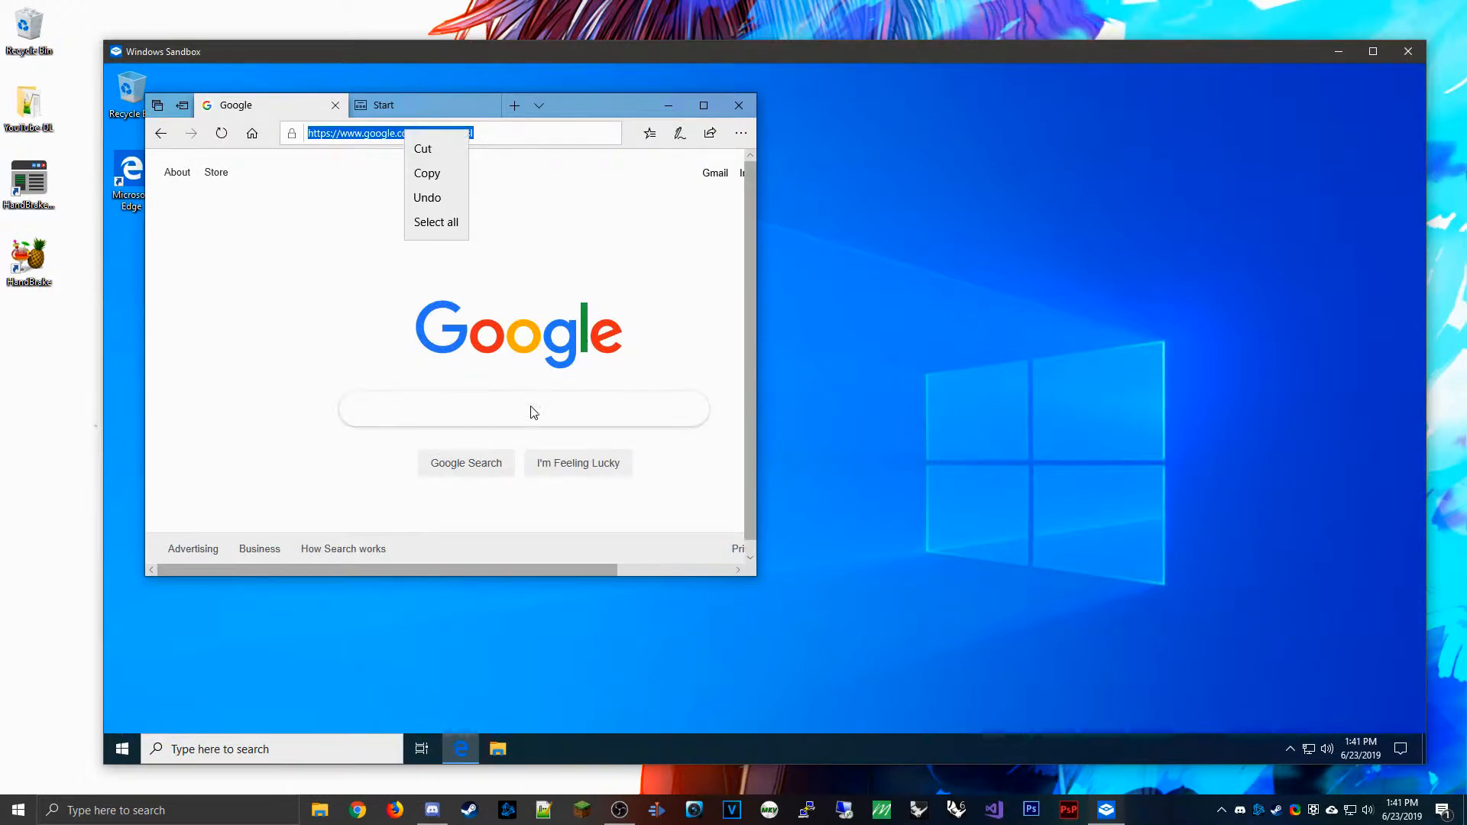
{"action": "left_click", "coordinate": [527, 414]}
{"action": "type", "text": "chrome"}
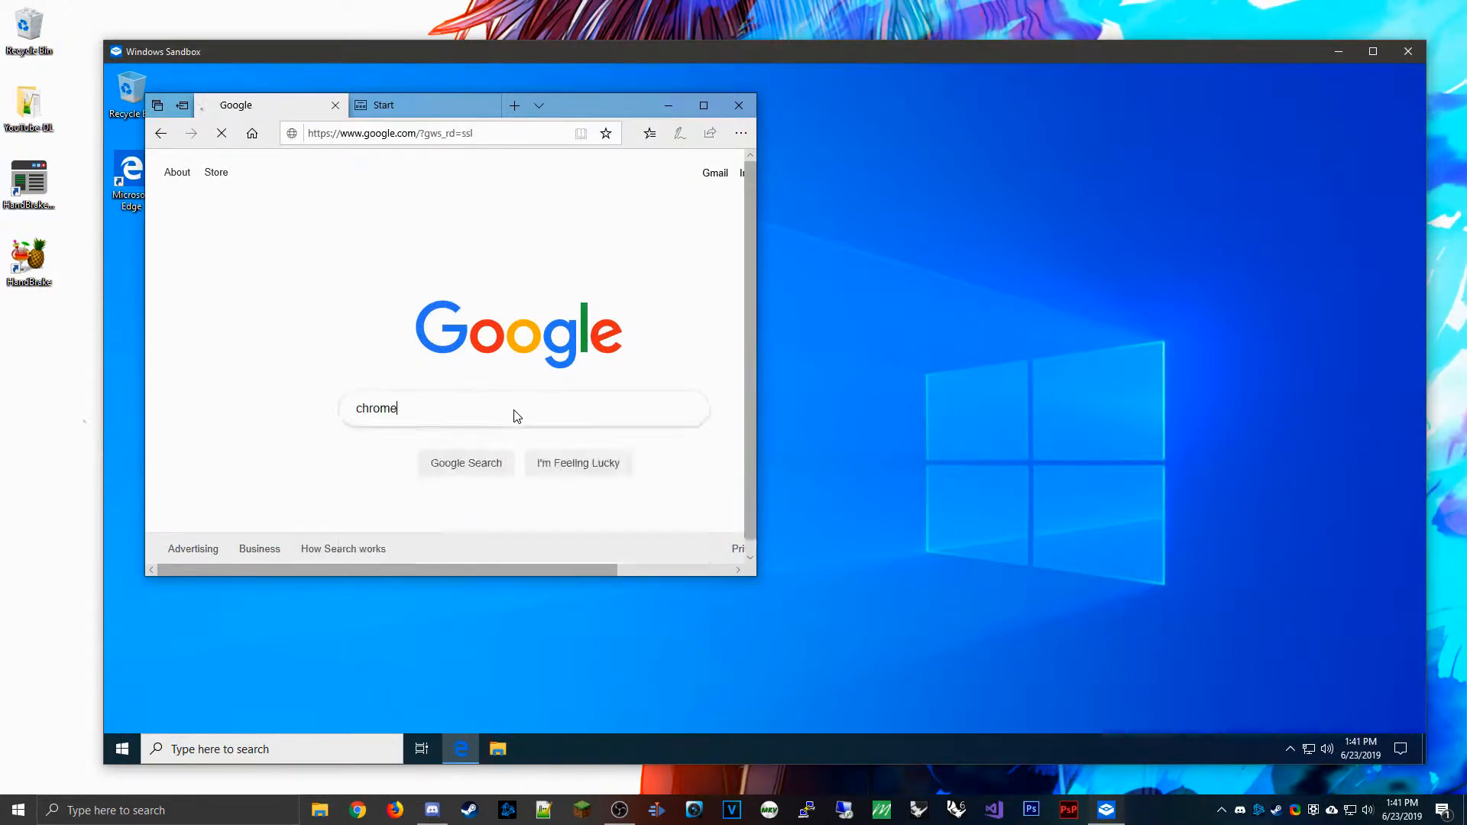
{"action": "key", "text": "Return"}
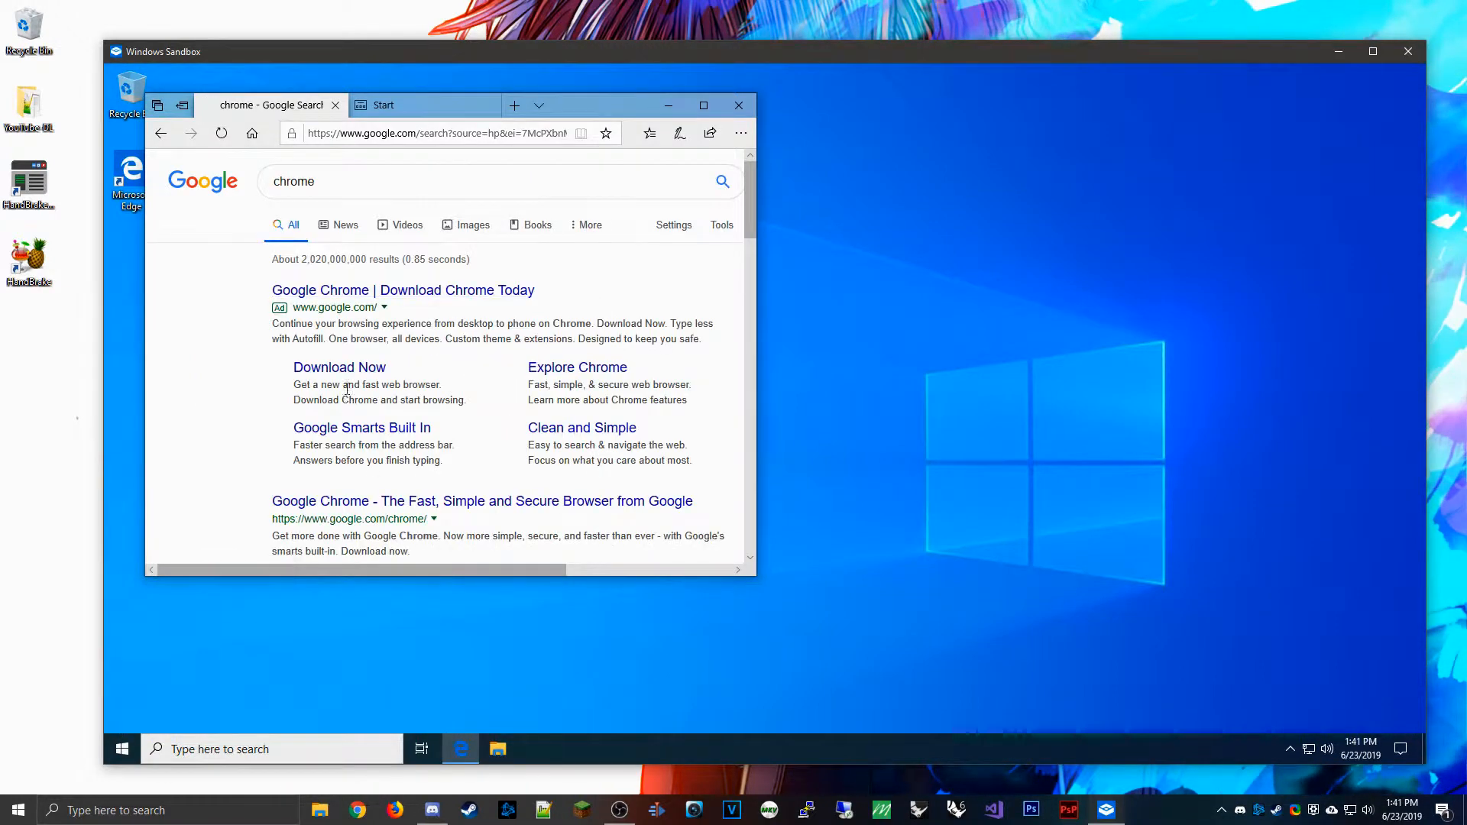
Open the Google Chrome page from the search results, going back from the advertised Download Now link to use the regular result.
{"action": "left_click", "coordinate": [356, 373]}
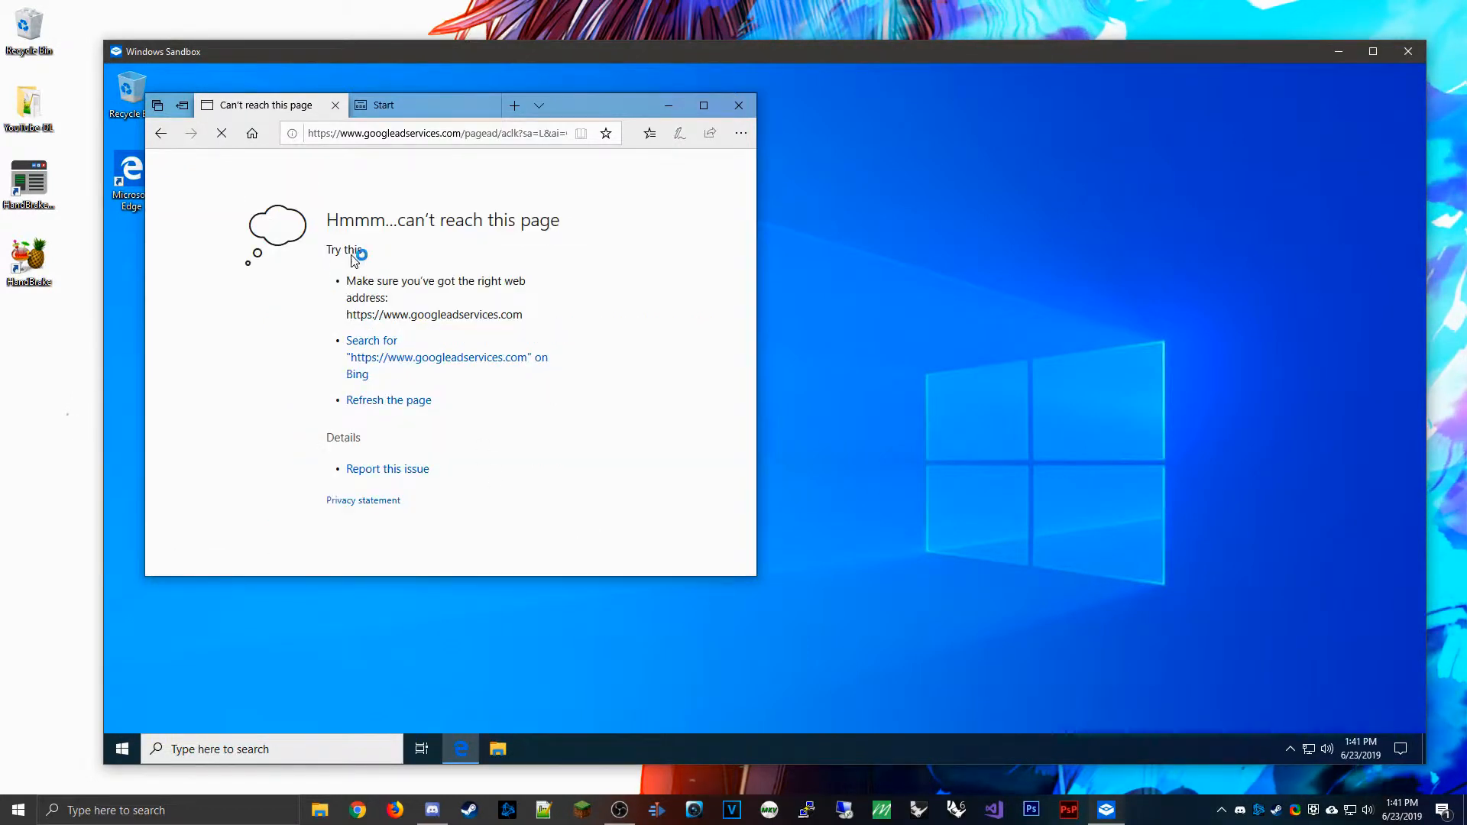
{"action": "key", "text": "alt+Left"}
{"action": "scroll", "coordinate": [354, 435], "scroll_direction": "down", "scroll_amount": 1}
{"action": "left_click", "coordinate": [355, 440]}
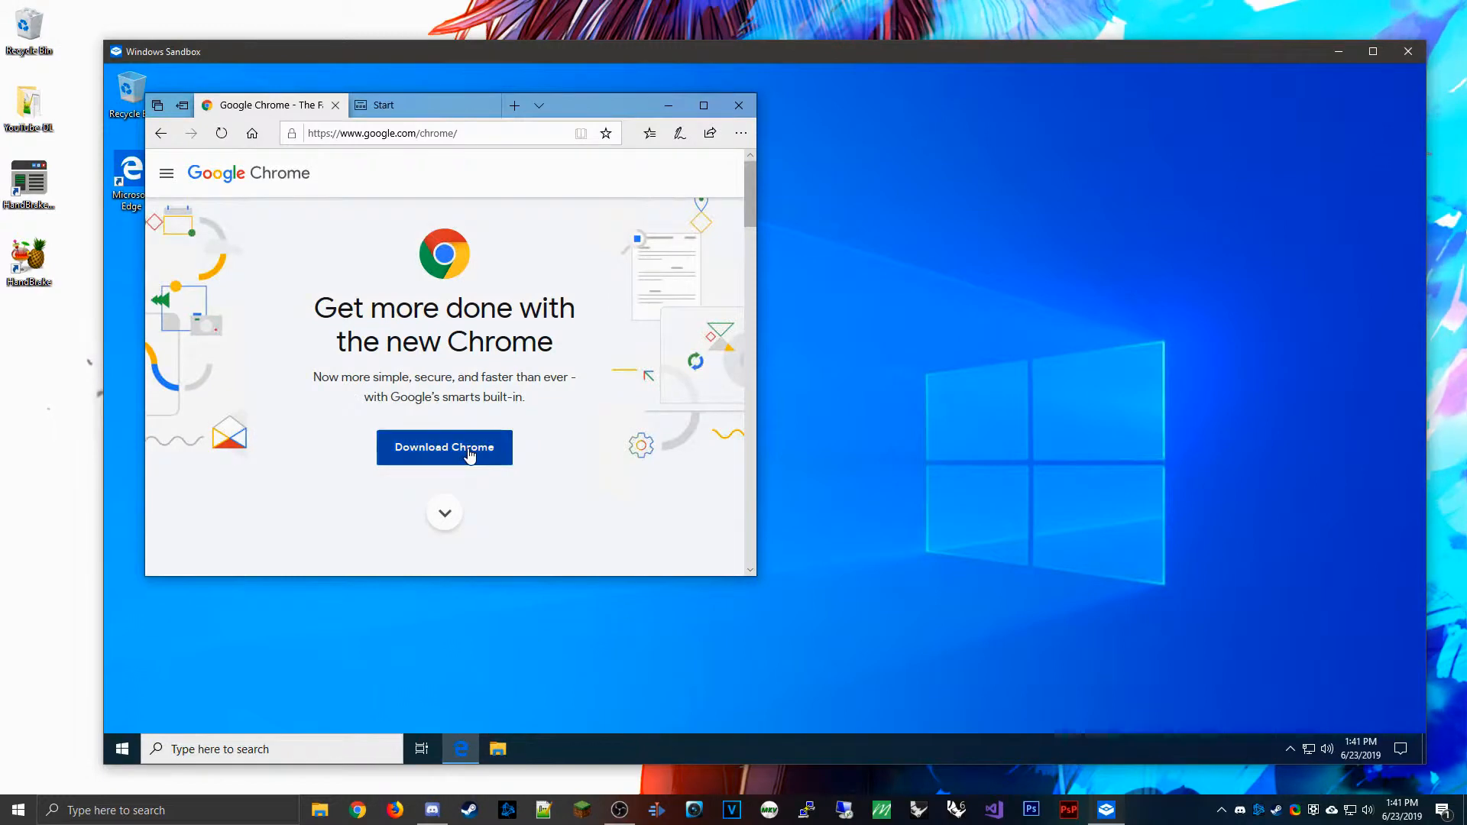
Download and run the Chrome installer with usage statistics sharing off, and close Edge with all its tabs.
{"action": "left_click", "coordinate": [470, 456]}
{"action": "left_click", "coordinate": [242, 418]}
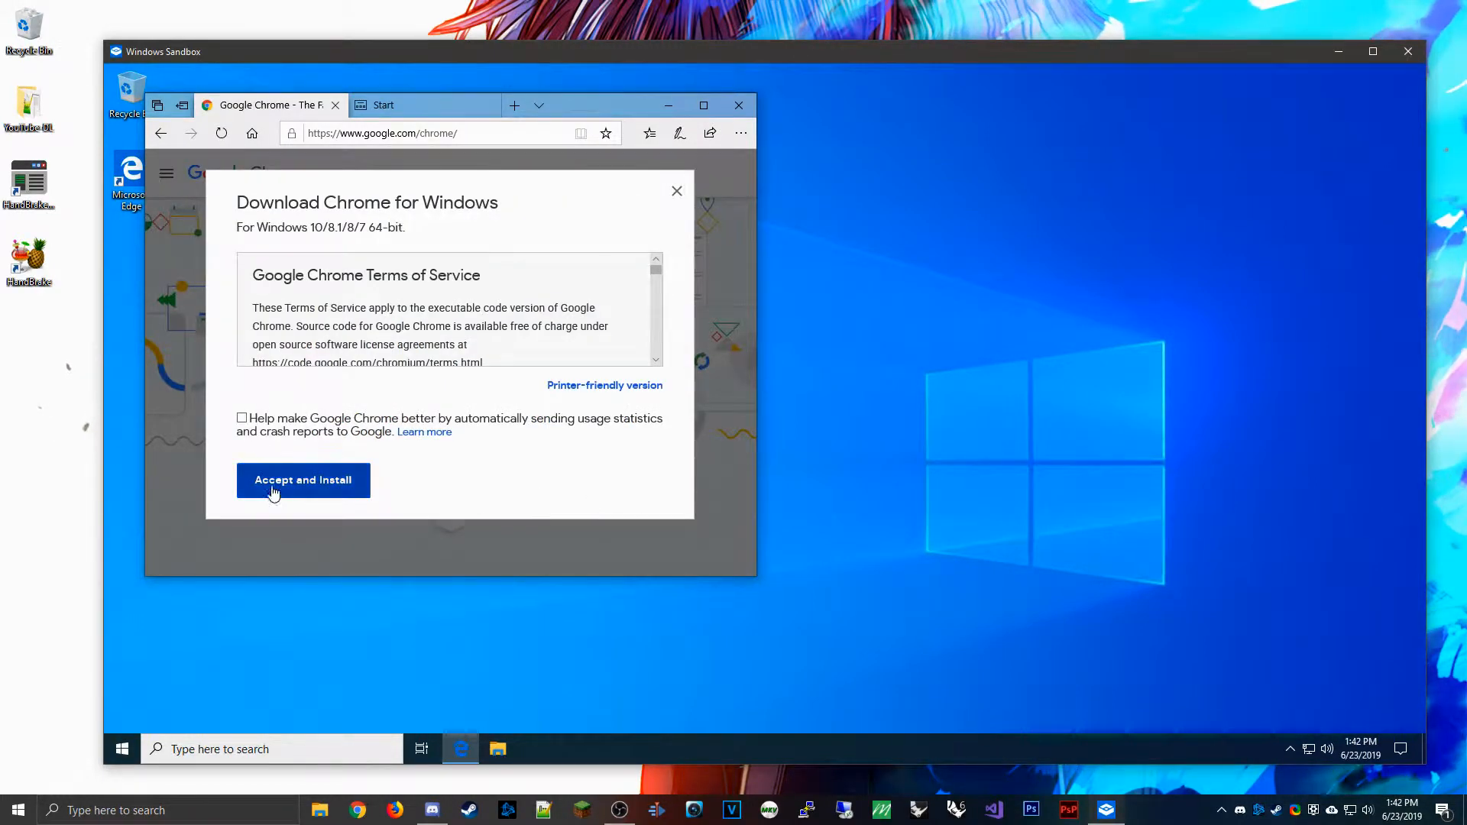
{"action": "left_click", "coordinate": [273, 489]}
{"action": "left_click", "coordinate": [487, 548]}
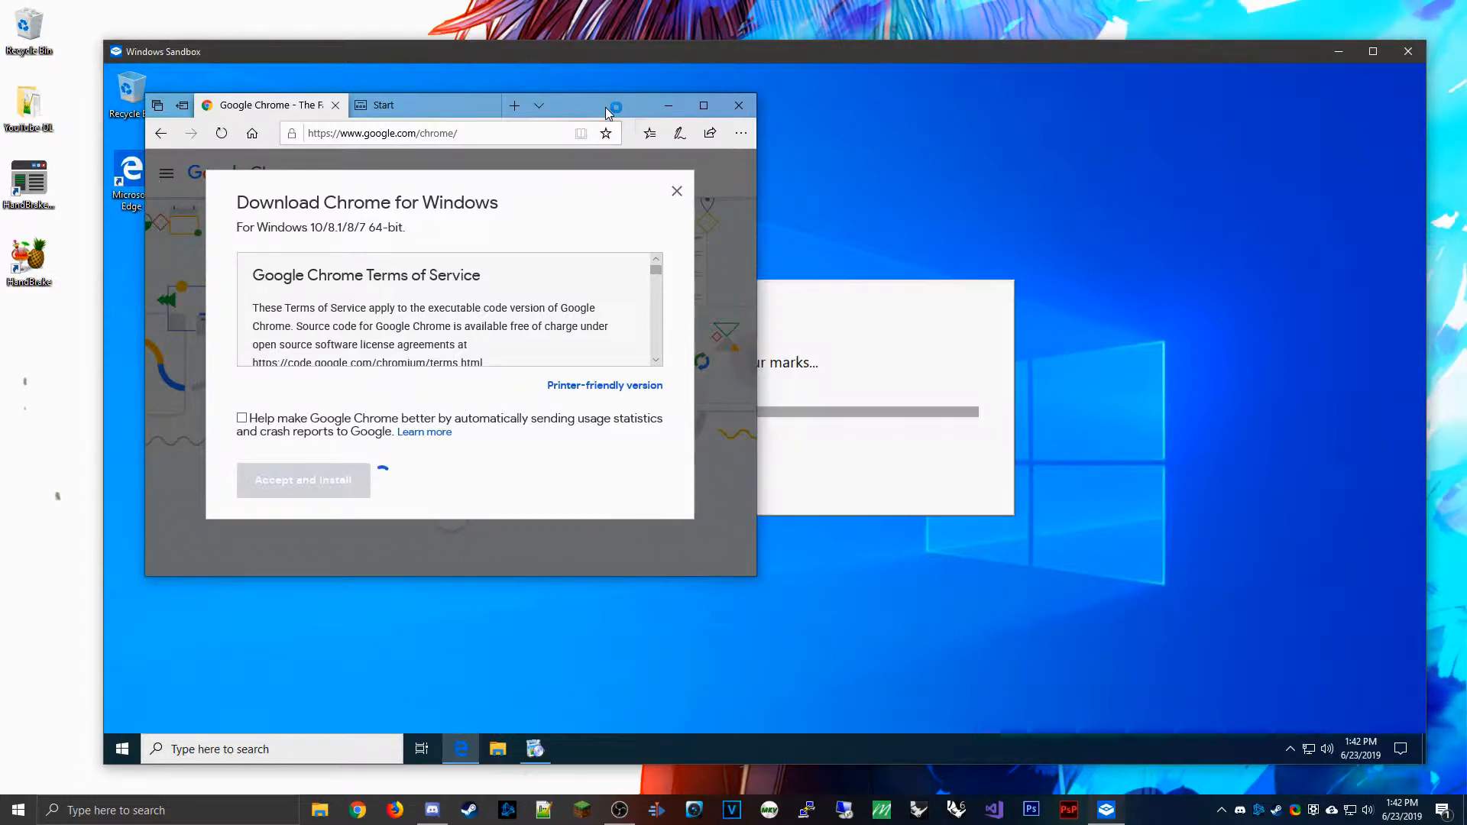
{"action": "left_click", "coordinate": [738, 106]}
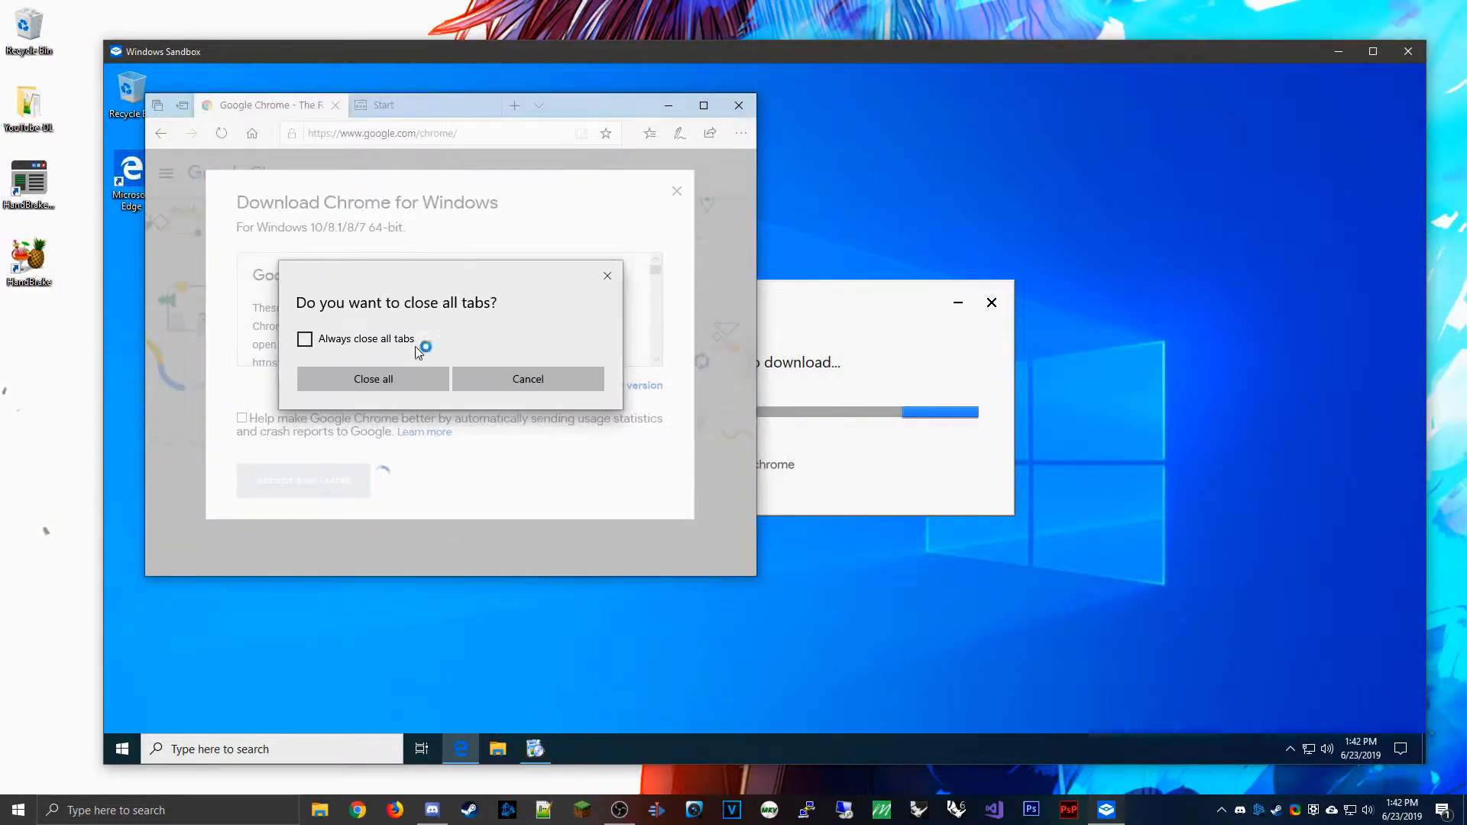
{"action": "left_click", "coordinate": [374, 379]}
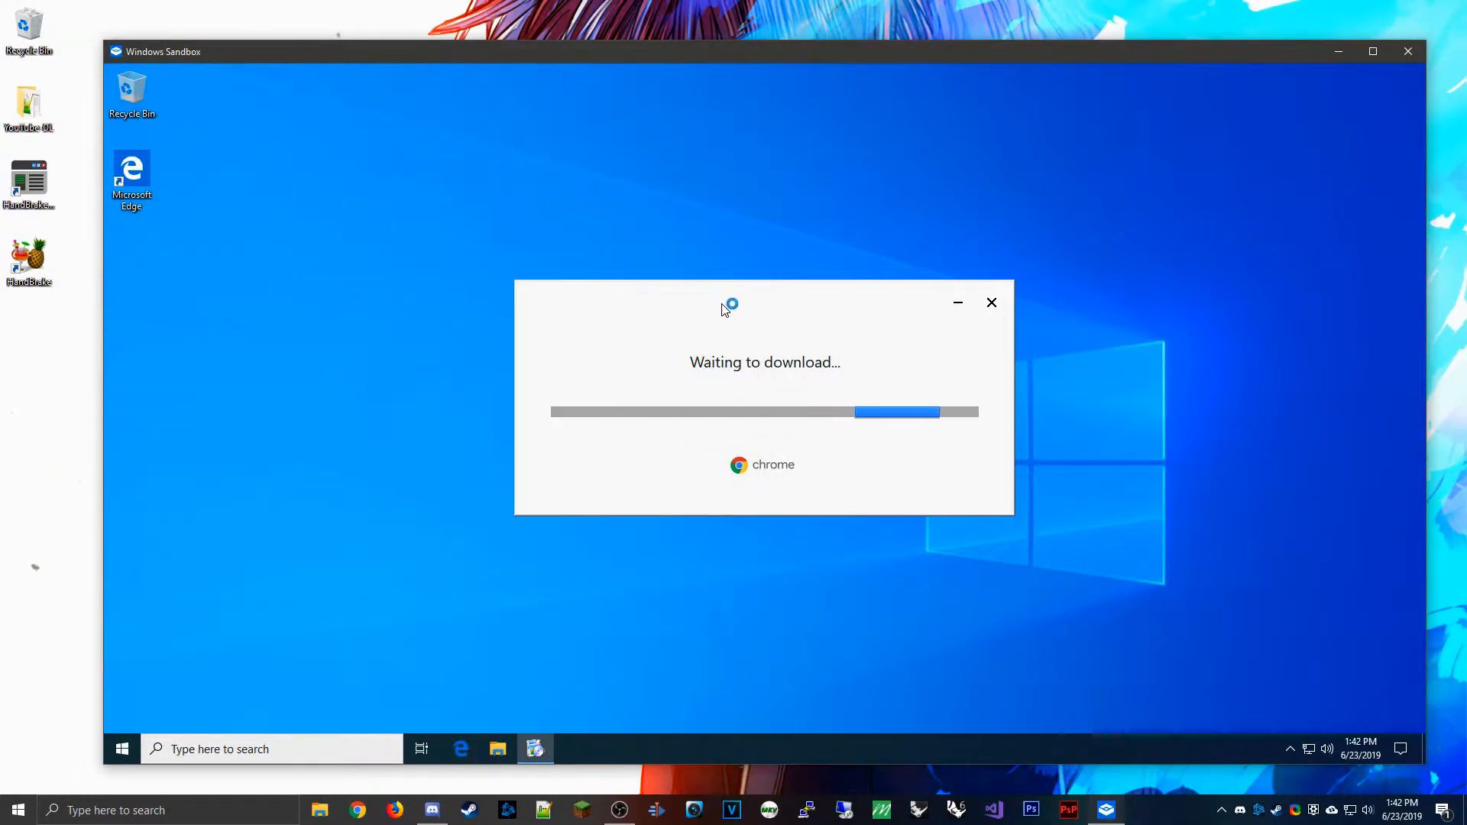
Open Chrome on the host computer and close it again.
{"action": "left_click", "coordinate": [361, 811]}
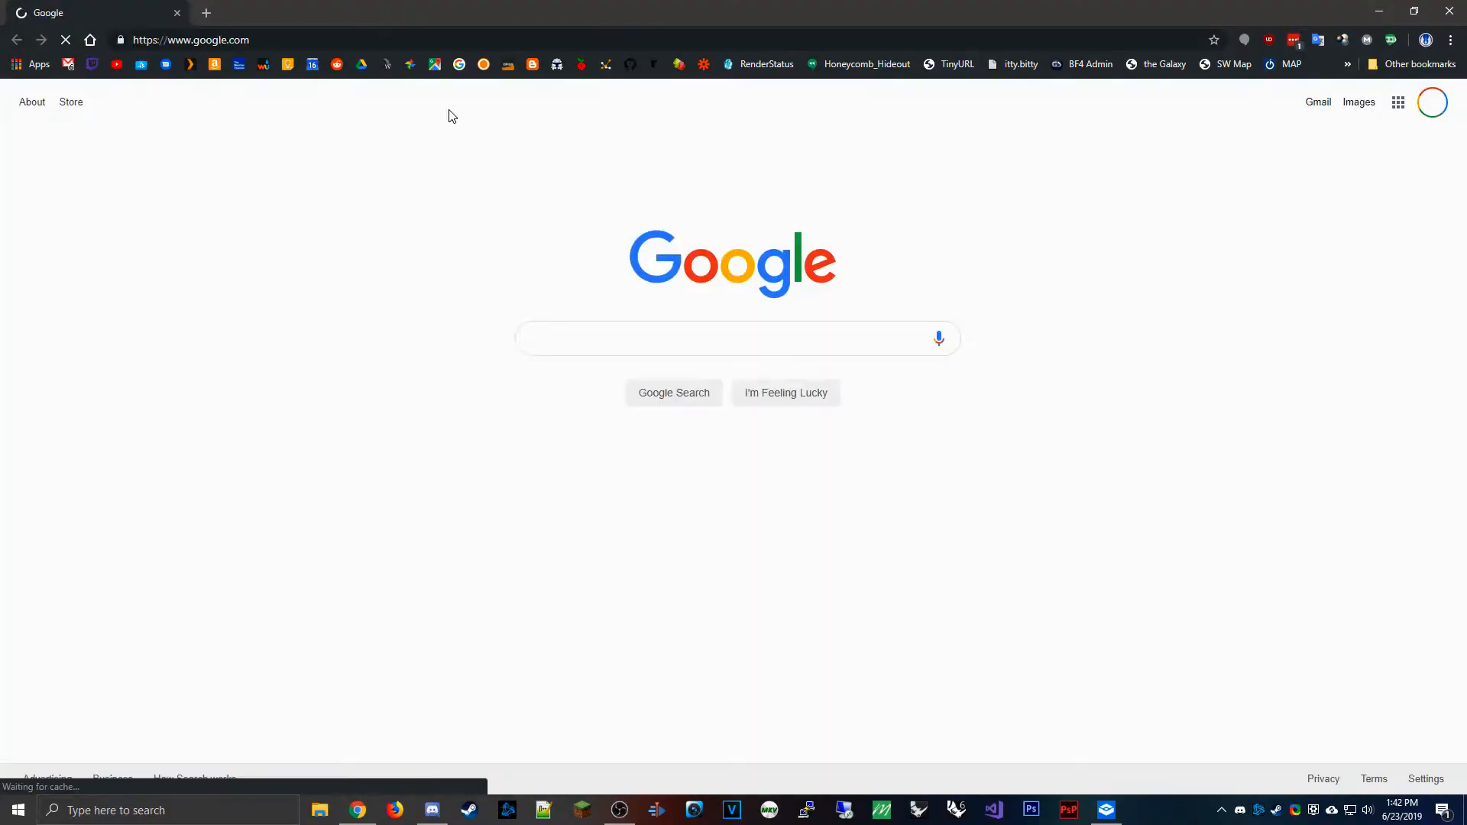
{"action": "left_click", "coordinate": [1449, 11]}
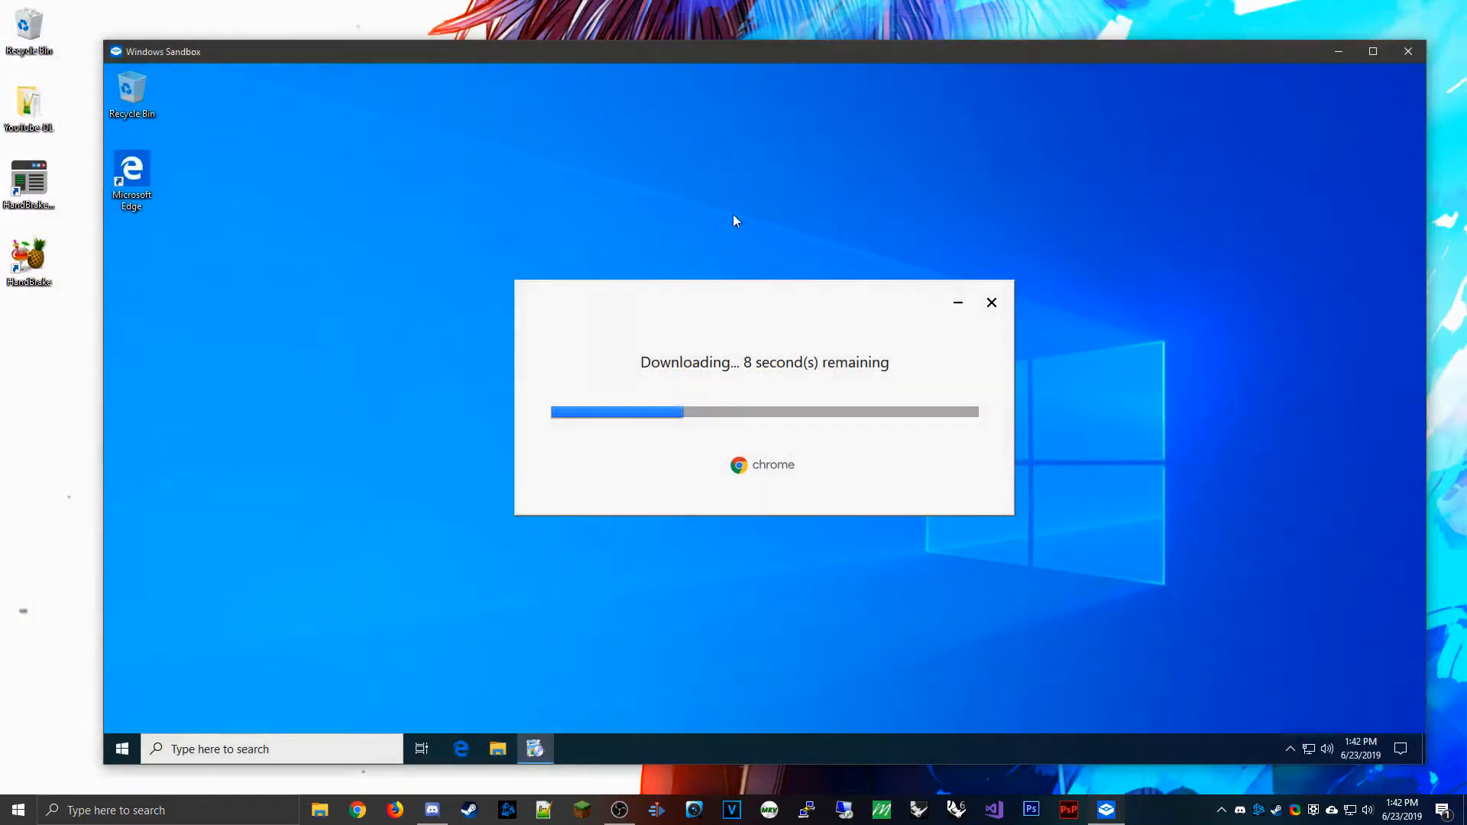
Reposition the sandbox window slightly and look over the apps available inside the sandbox.
{"action": "left_click_drag", "start_coordinate": [835, 45], "coordinate": [826, 34]}
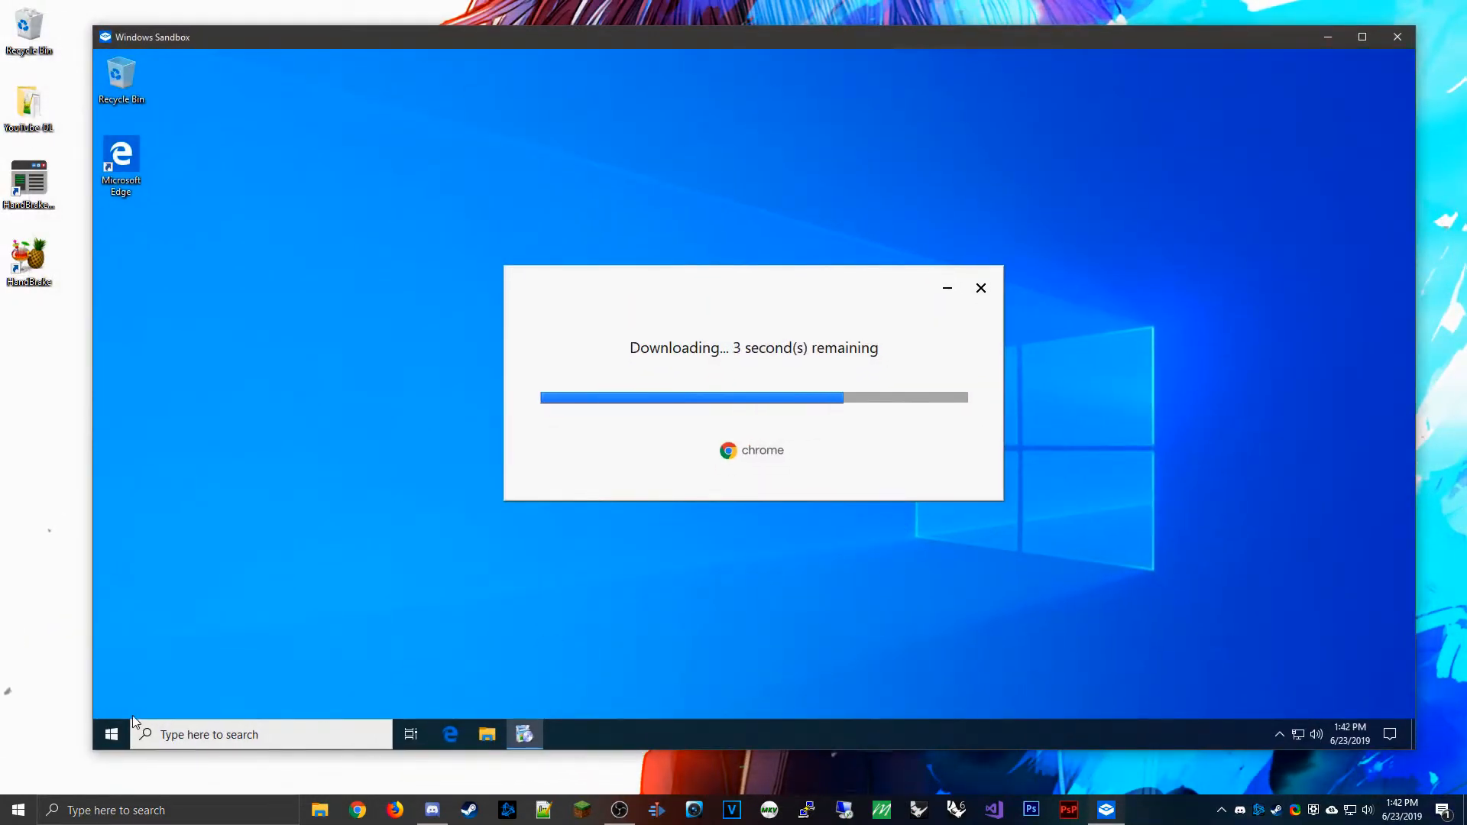
{"action": "left_click", "coordinate": [111, 735]}
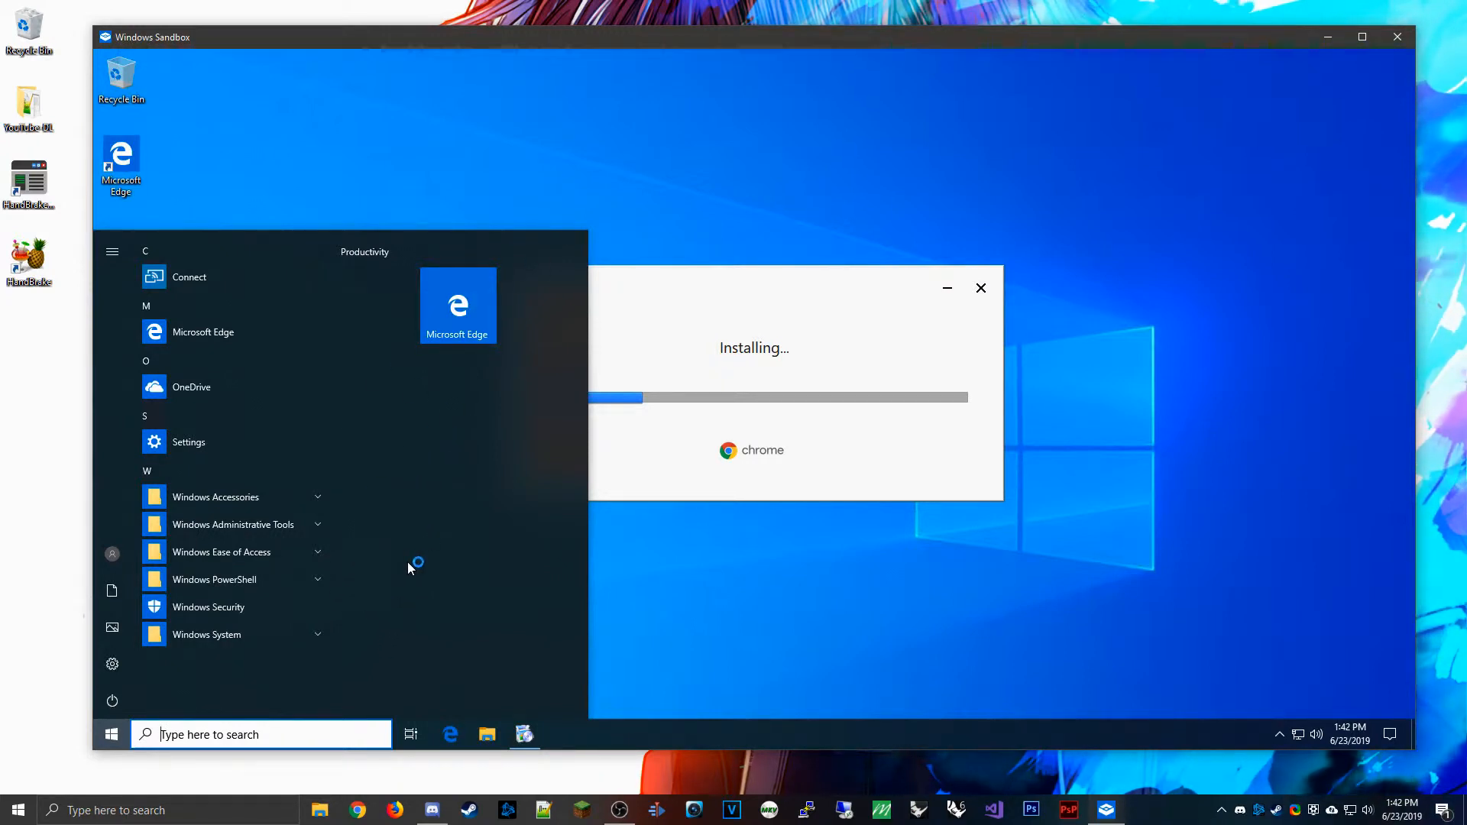
{"action": "left_click", "coordinate": [414, 194]}
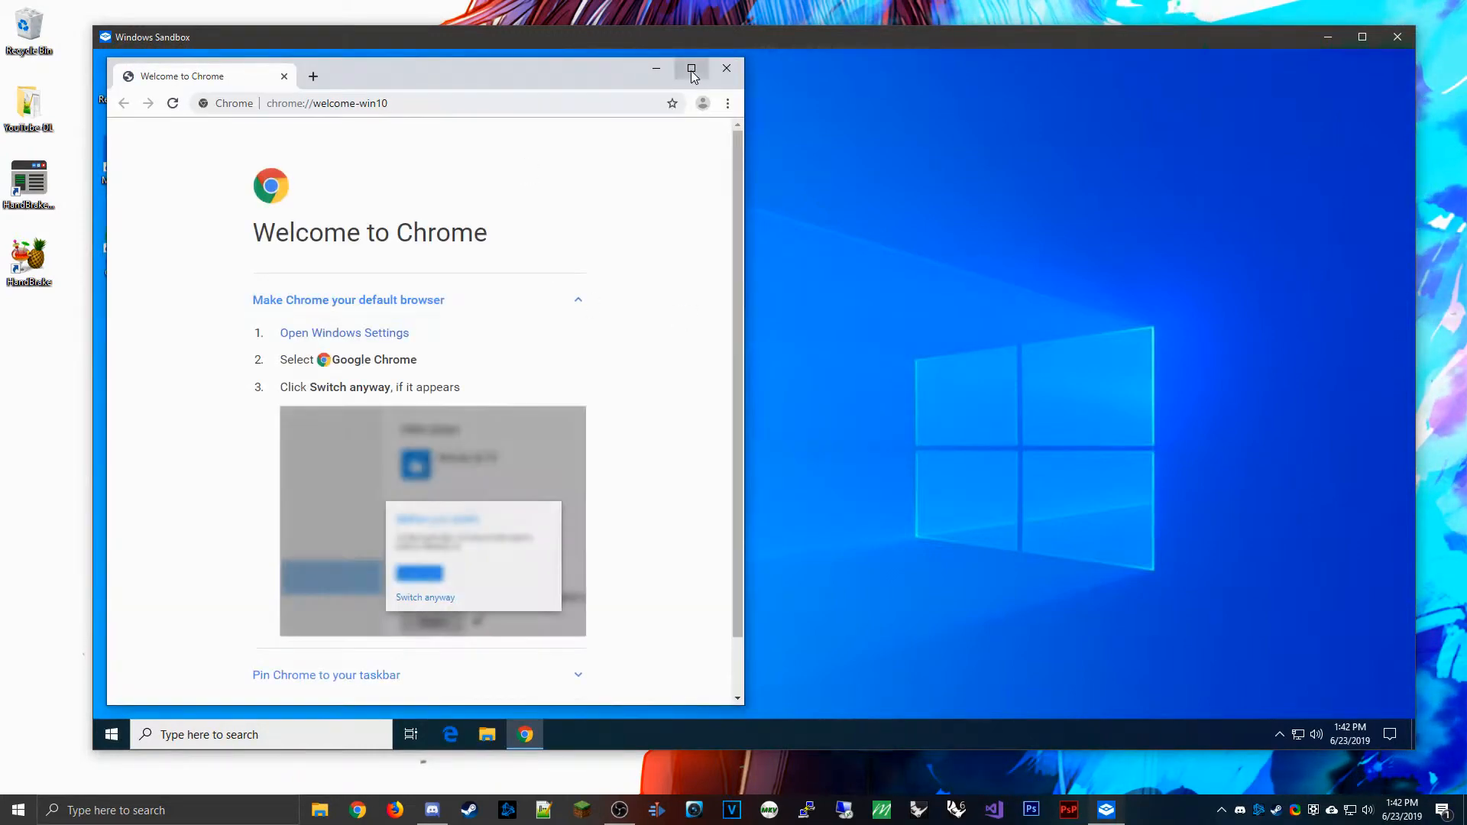
Widen the Chrome welcome window inside the sandbox, close it, and bring the full sandbox desktop into view.
{"action": "left_click_drag", "start_coordinate": [802, 326], "coordinate": [1185, 327]}
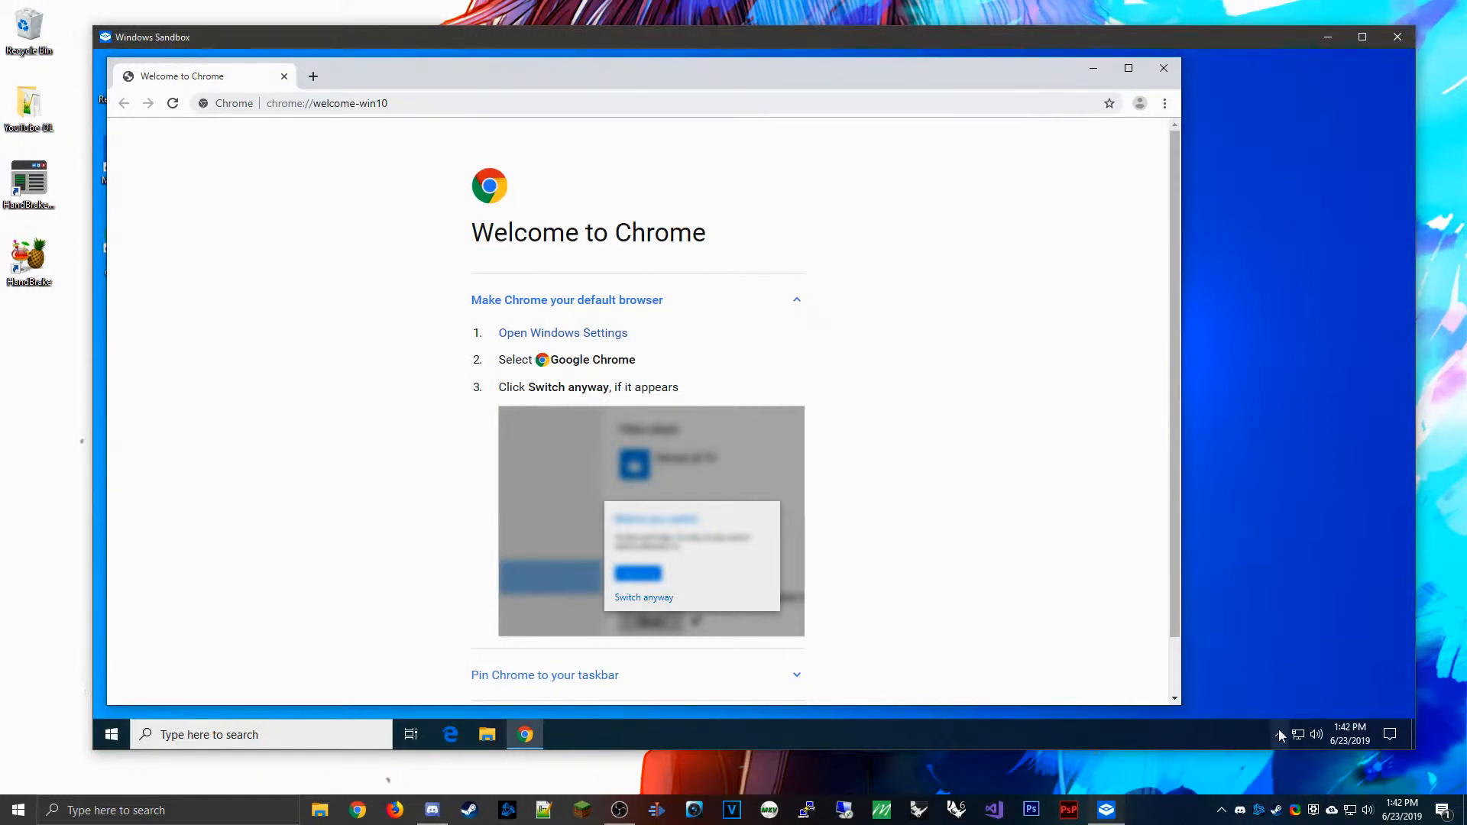
{"action": "left_click", "coordinate": [1160, 70]}
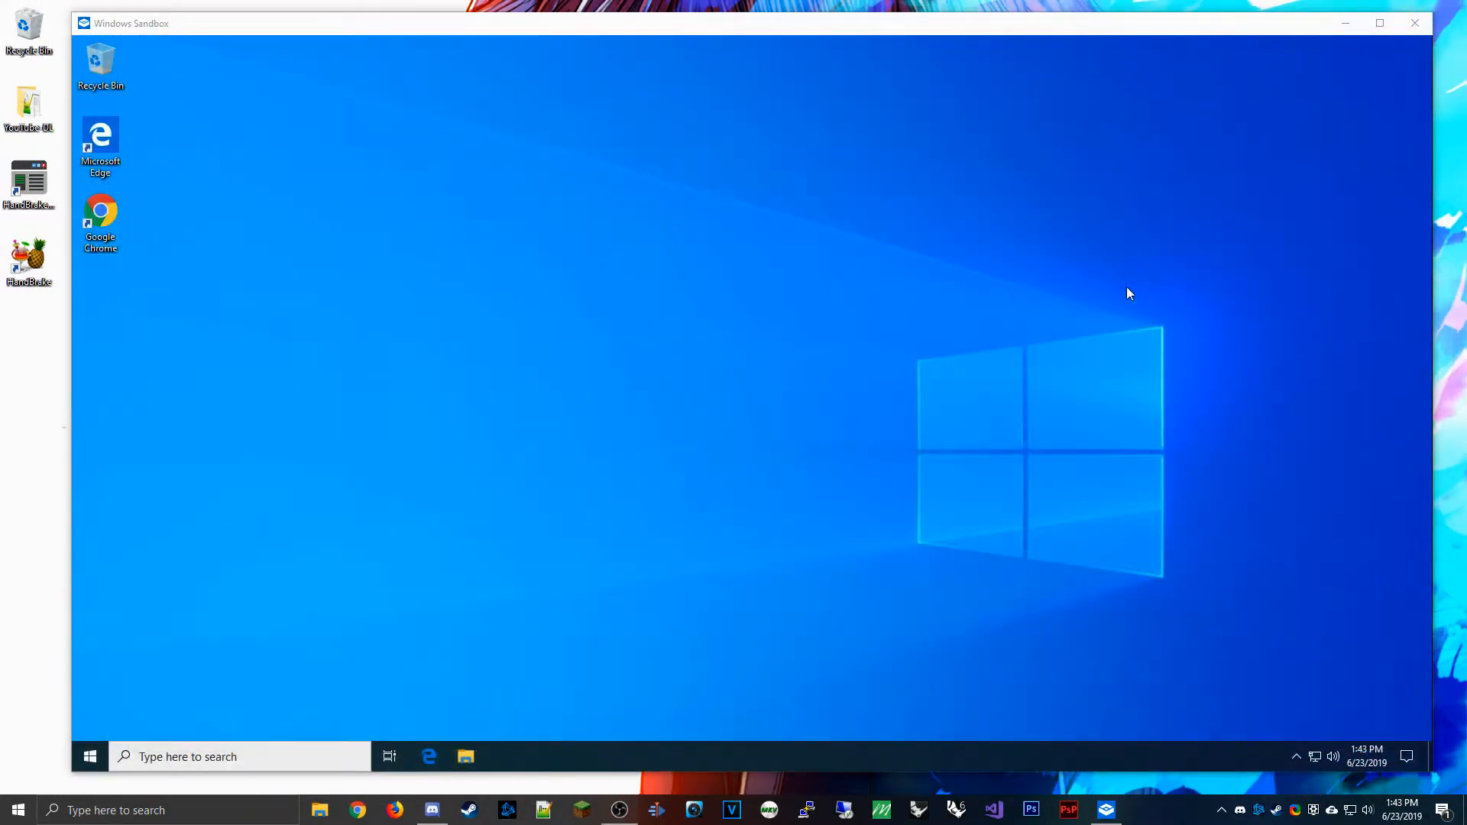
{"action": "left_click", "coordinate": [374, 26]}
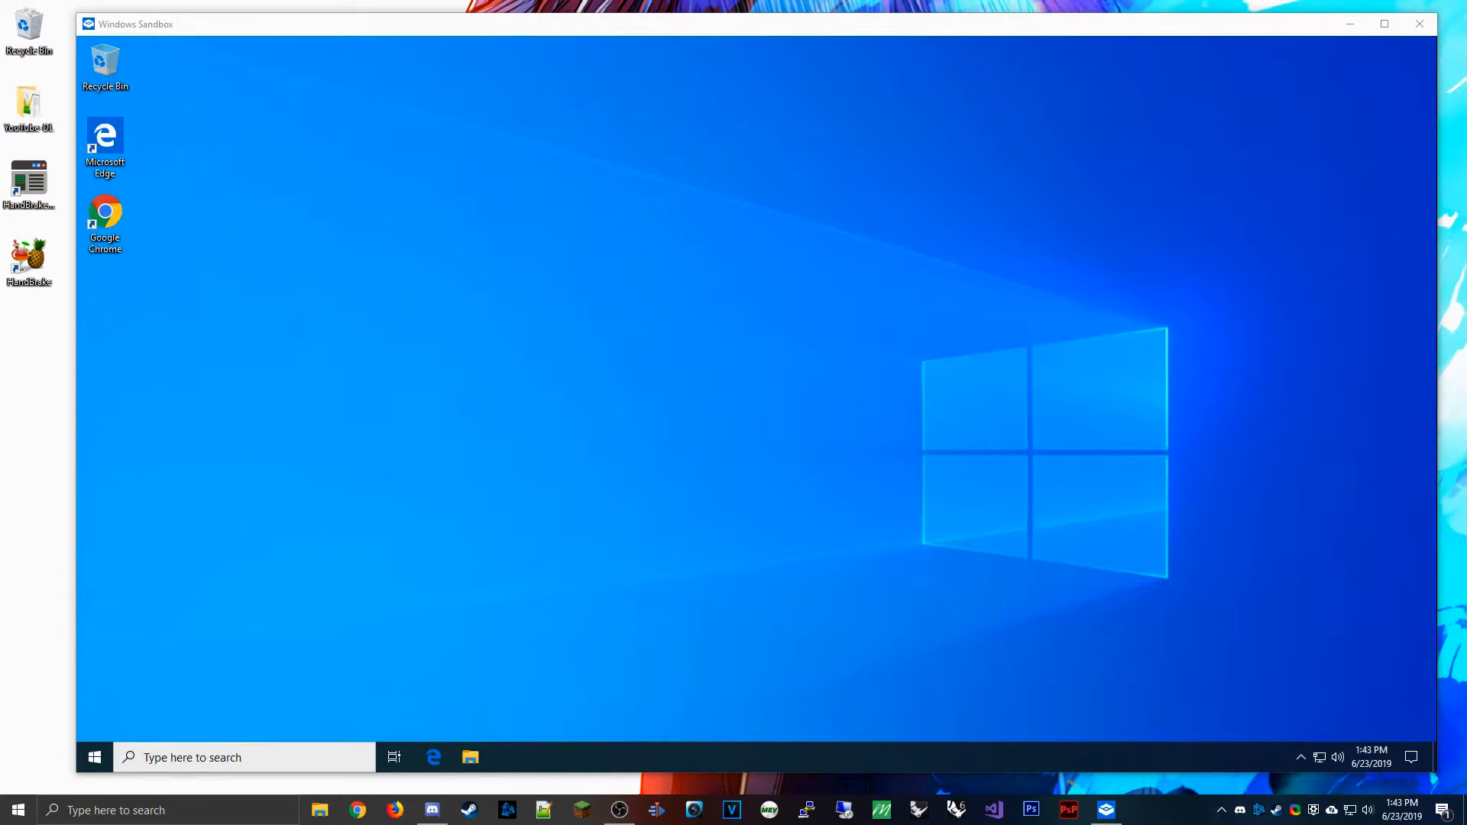
Try to drag RG69103 Ring.mp4 from the host desktop into the sandbox, and drop it back on the host desktop.
{"action": "left_click_drag", "start_coordinate": [28, 497], "coordinate": [328, 436]}
{"action": "left_click_drag", "start_coordinate": [133, 451], "coordinate": [19, 487]}
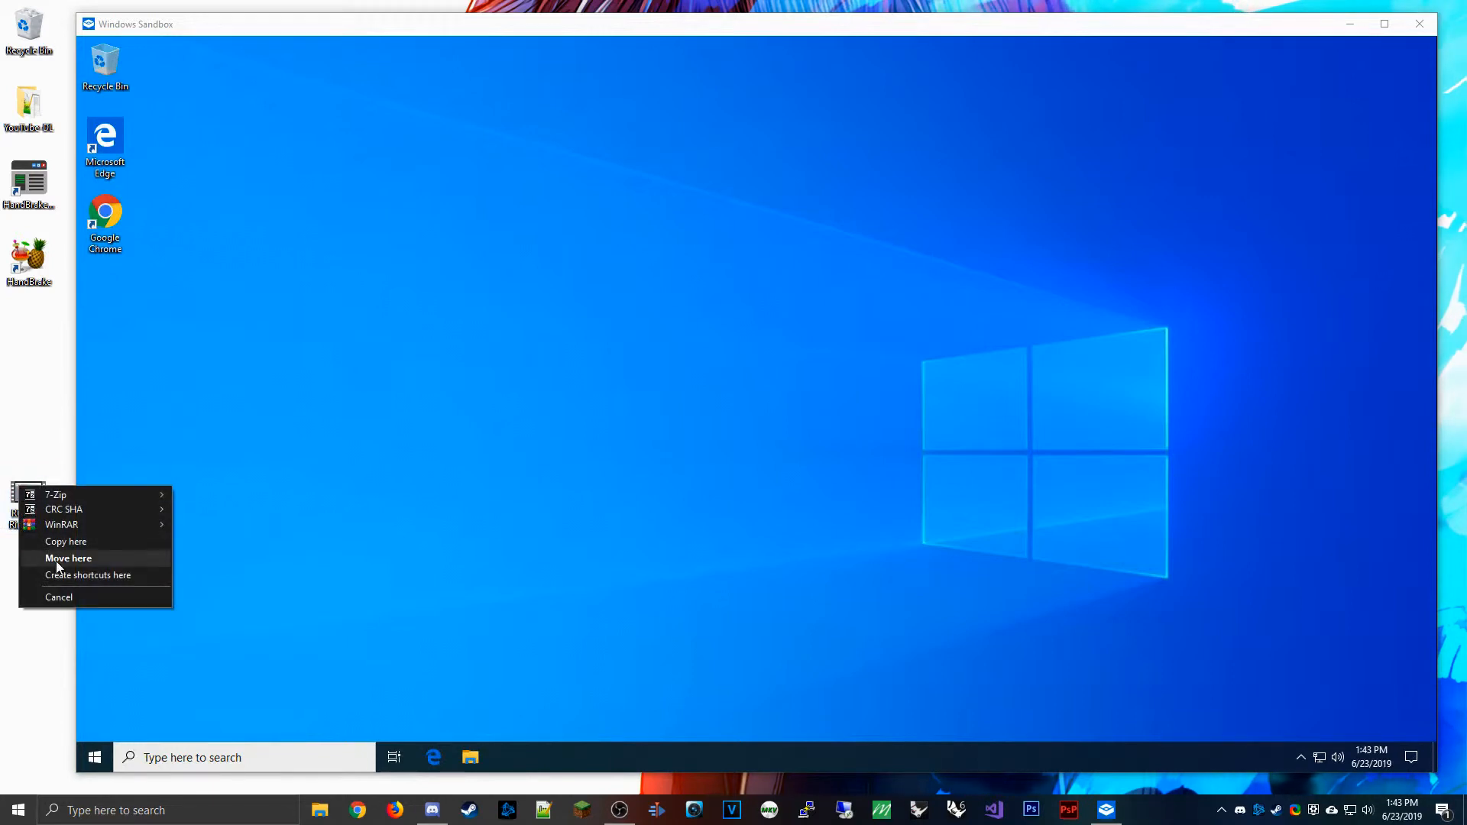
{"action": "left_click", "coordinate": [65, 559]}
Copy RG69103 Ring.mp4 from the host desktop and paste it onto the sandbox desktop.
{"action": "right_click", "coordinate": [15, 493]}
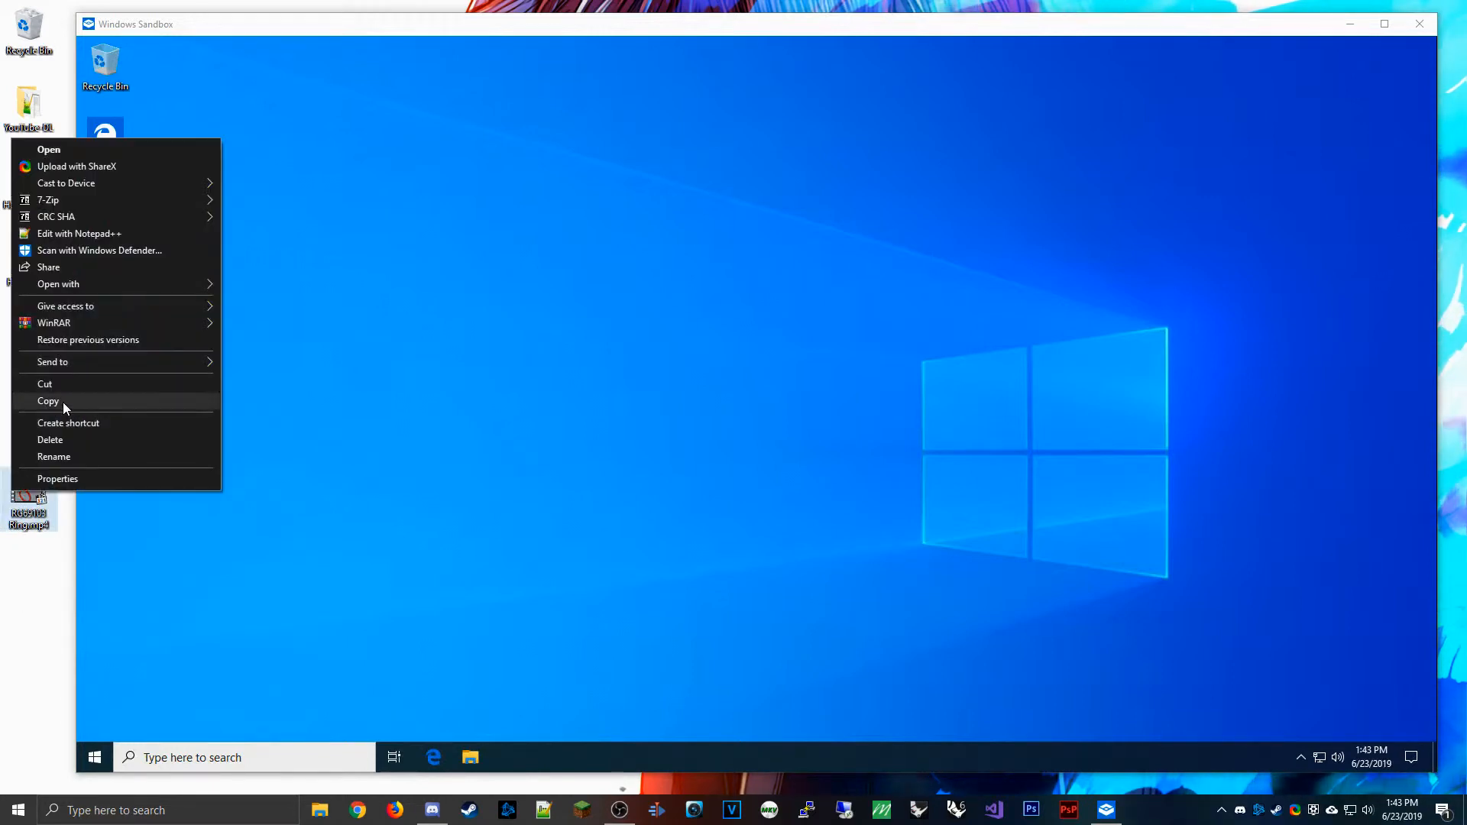
{"action": "left_click", "coordinate": [64, 405]}
{"action": "right_click", "coordinate": [516, 333]}
{"action": "left_click", "coordinate": [592, 402]}
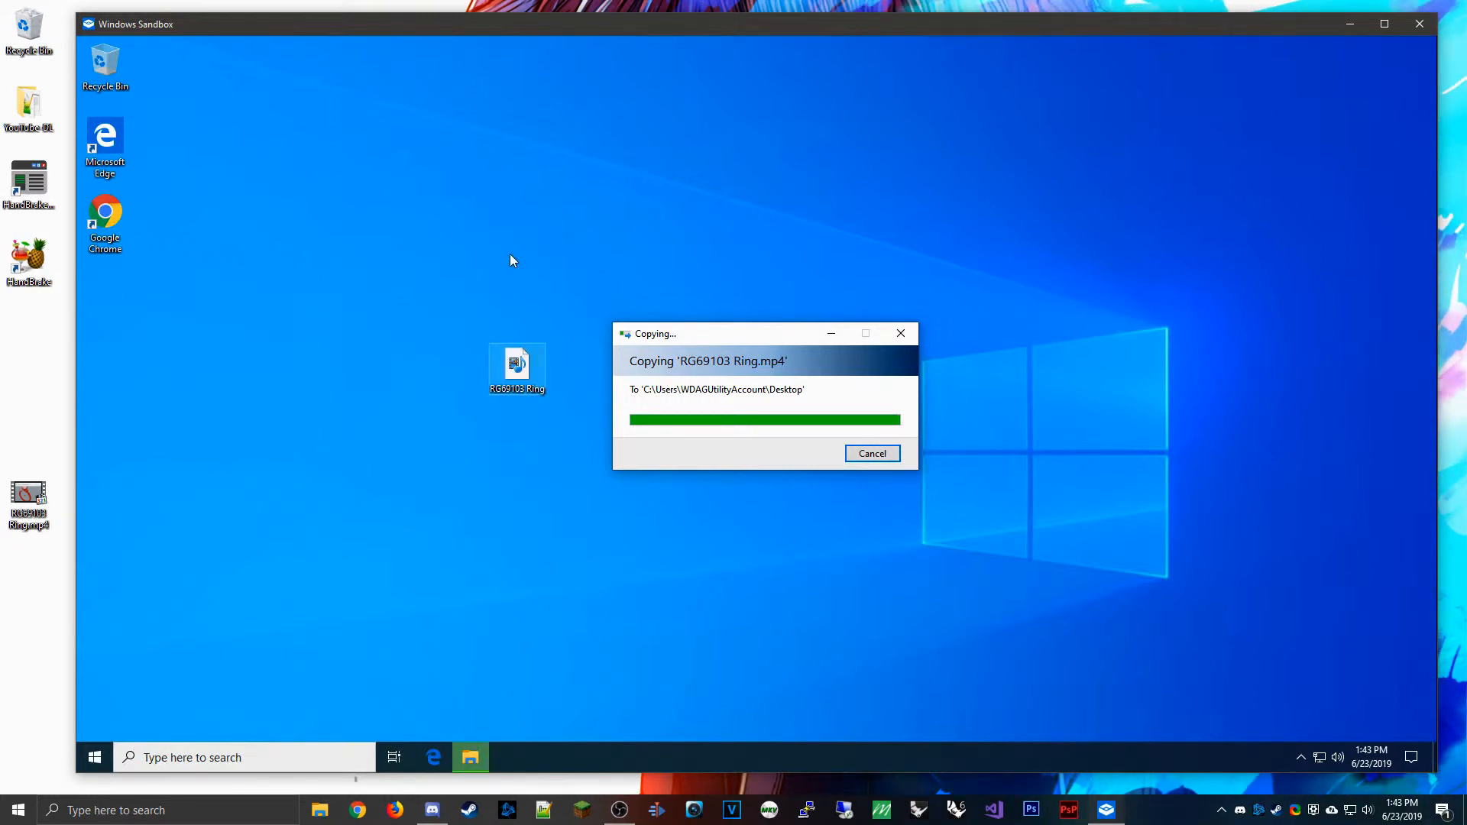
Move the pasted RG69103 Ring video on the sandbox desktop, try to open it, and dismiss the resulting dialog.
{"action": "left_click_drag", "start_coordinate": [505, 302], "coordinate": [458, 298]}
{"action": "double_click", "coordinate": [458, 294]}
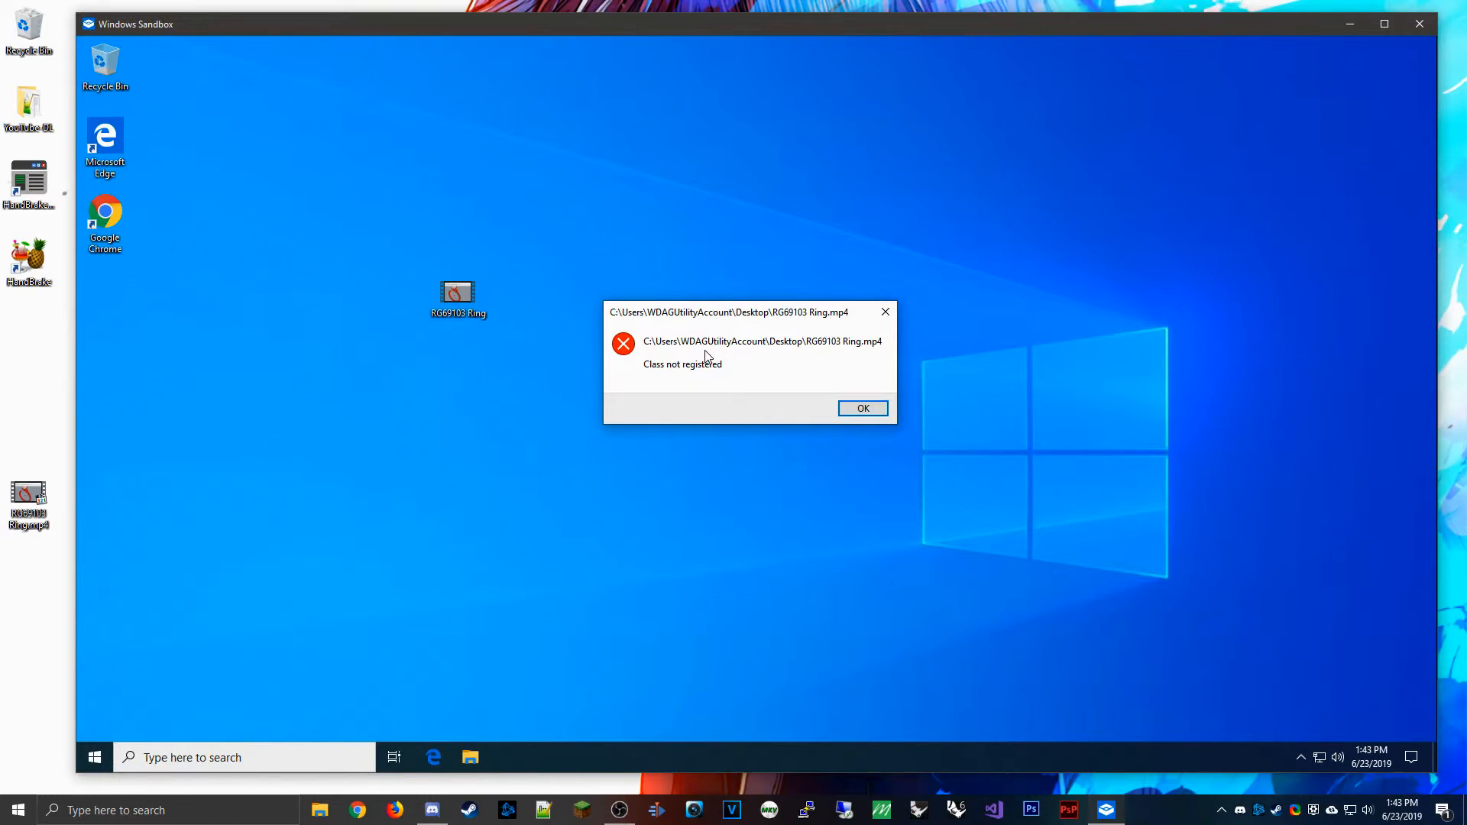
{"action": "left_click", "coordinate": [863, 410]}
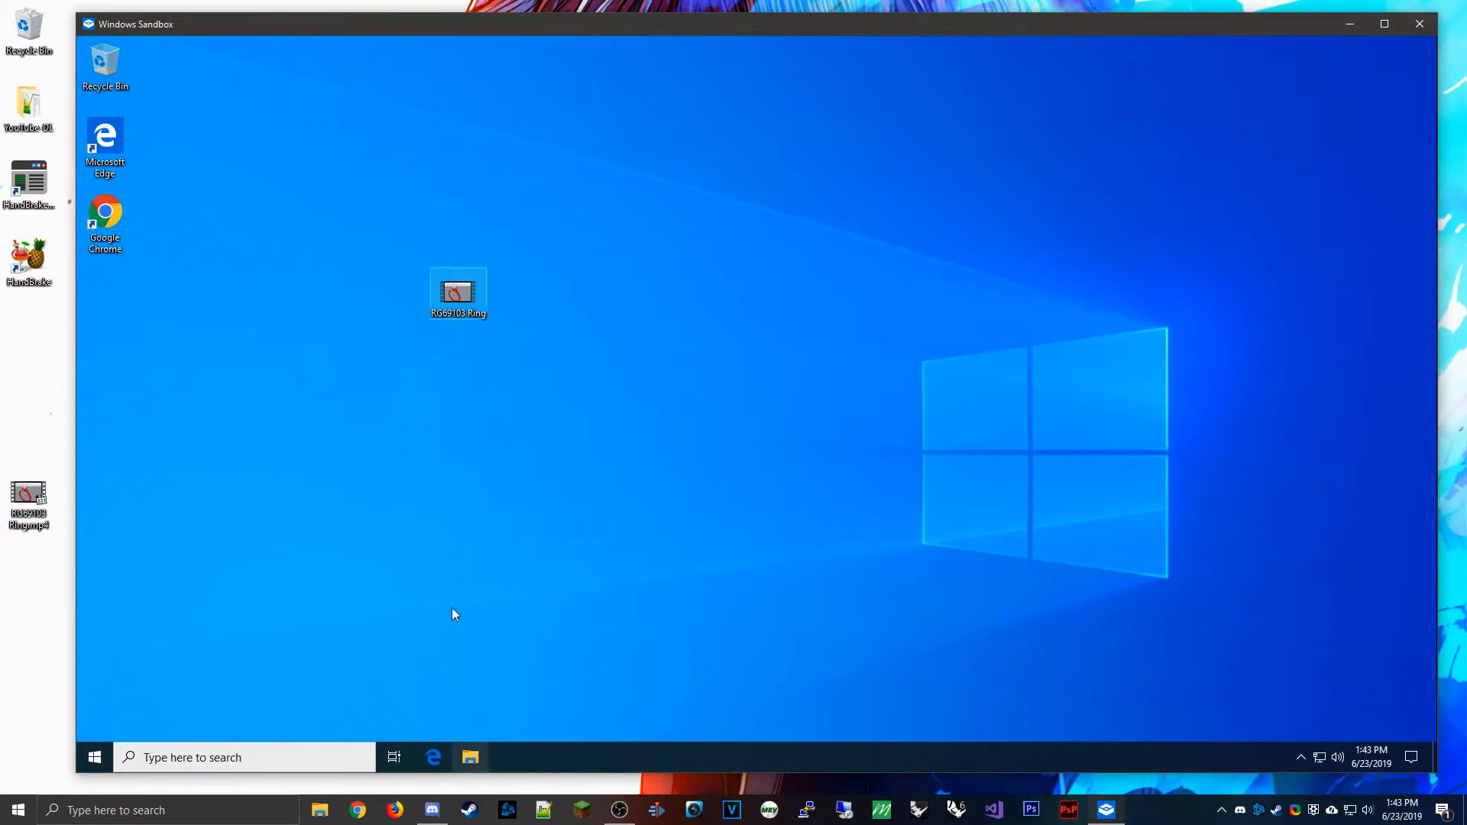
Rearrange the RG69103 Ring video on the sandbox desktop and permanently delete it through the sandbox's Recycle Bin.
{"action": "left_click_drag", "start_coordinate": [456, 291], "coordinate": [166, 245]}
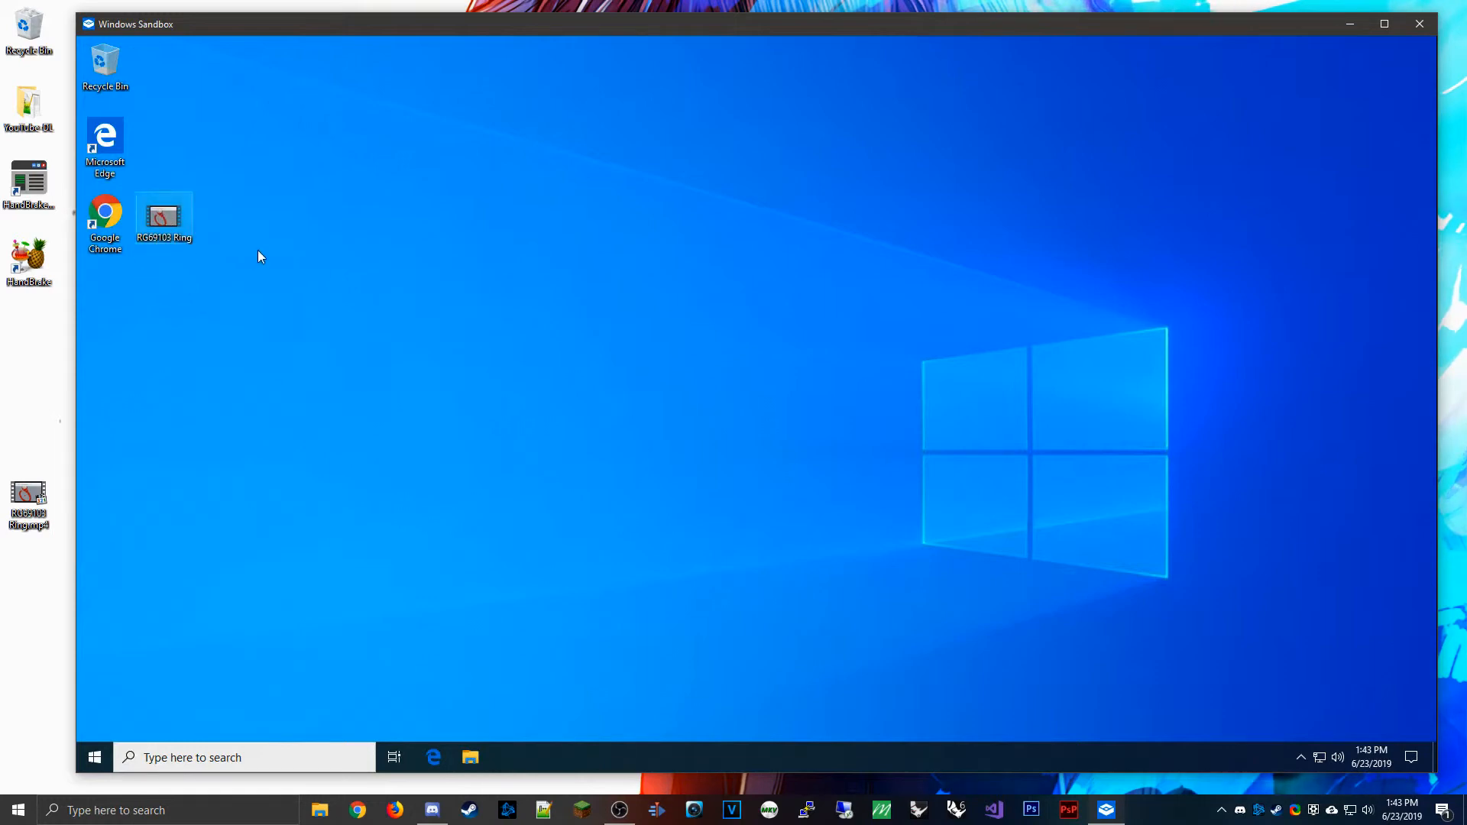
{"action": "left_click_drag", "start_coordinate": [252, 174], "coordinate": [254, 166]}
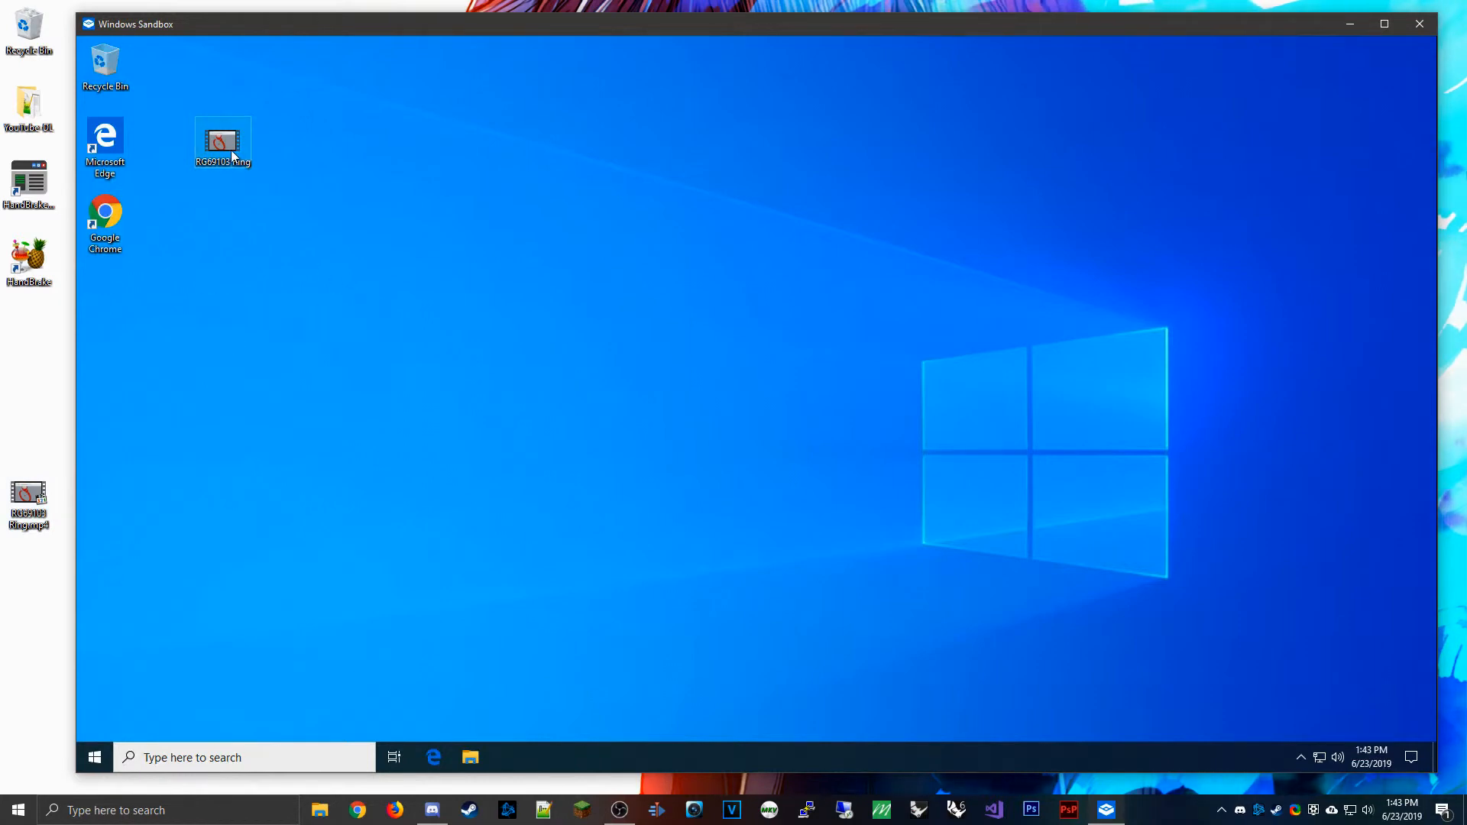
{"action": "left_click_drag", "start_coordinate": [158, 21], "coordinate": [183, 26]}
{"action": "left_click_drag", "start_coordinate": [226, 134], "coordinate": [129, 69]}
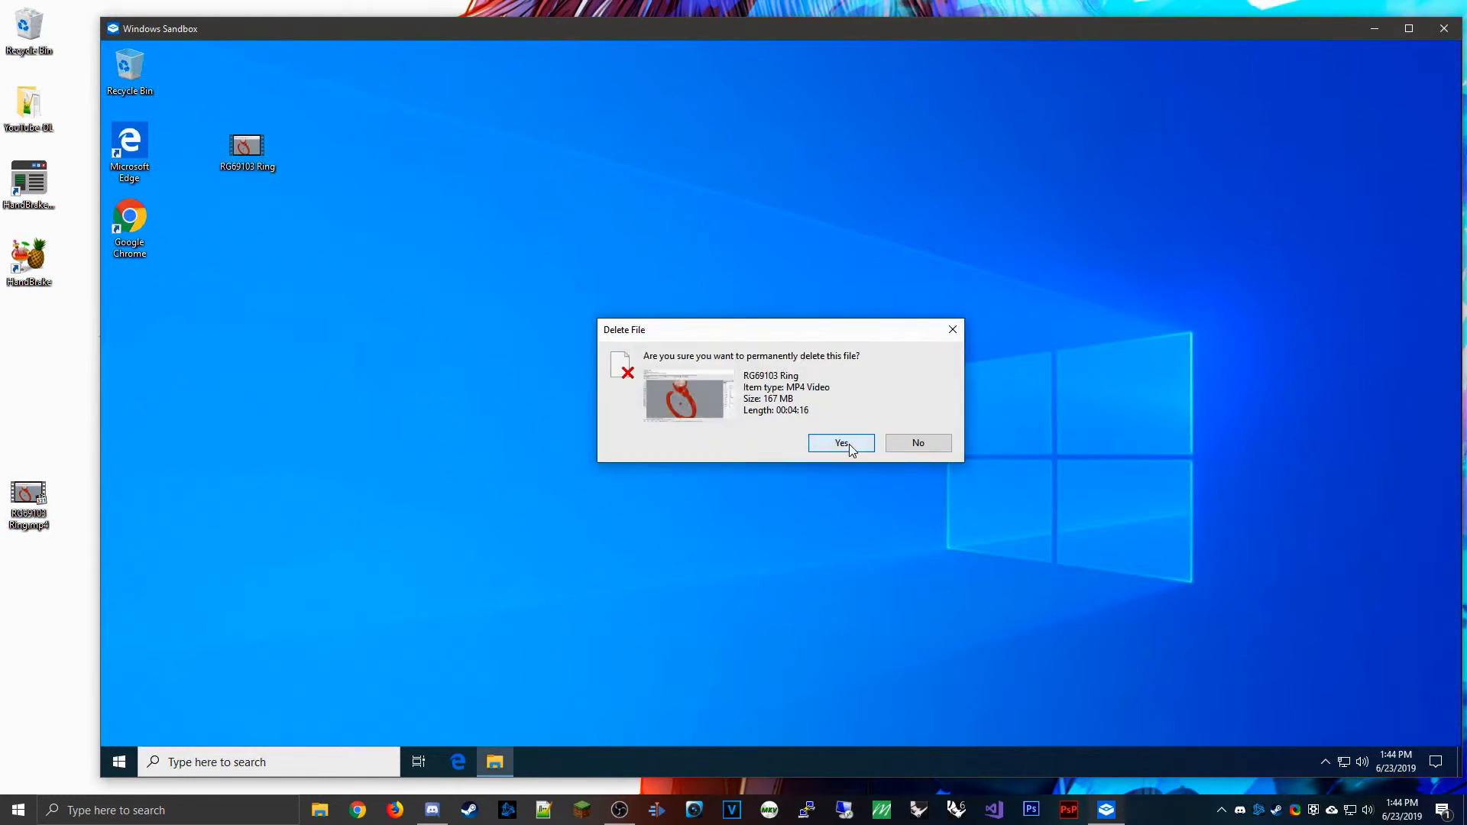
{"action": "left_click", "coordinate": [849, 443]}
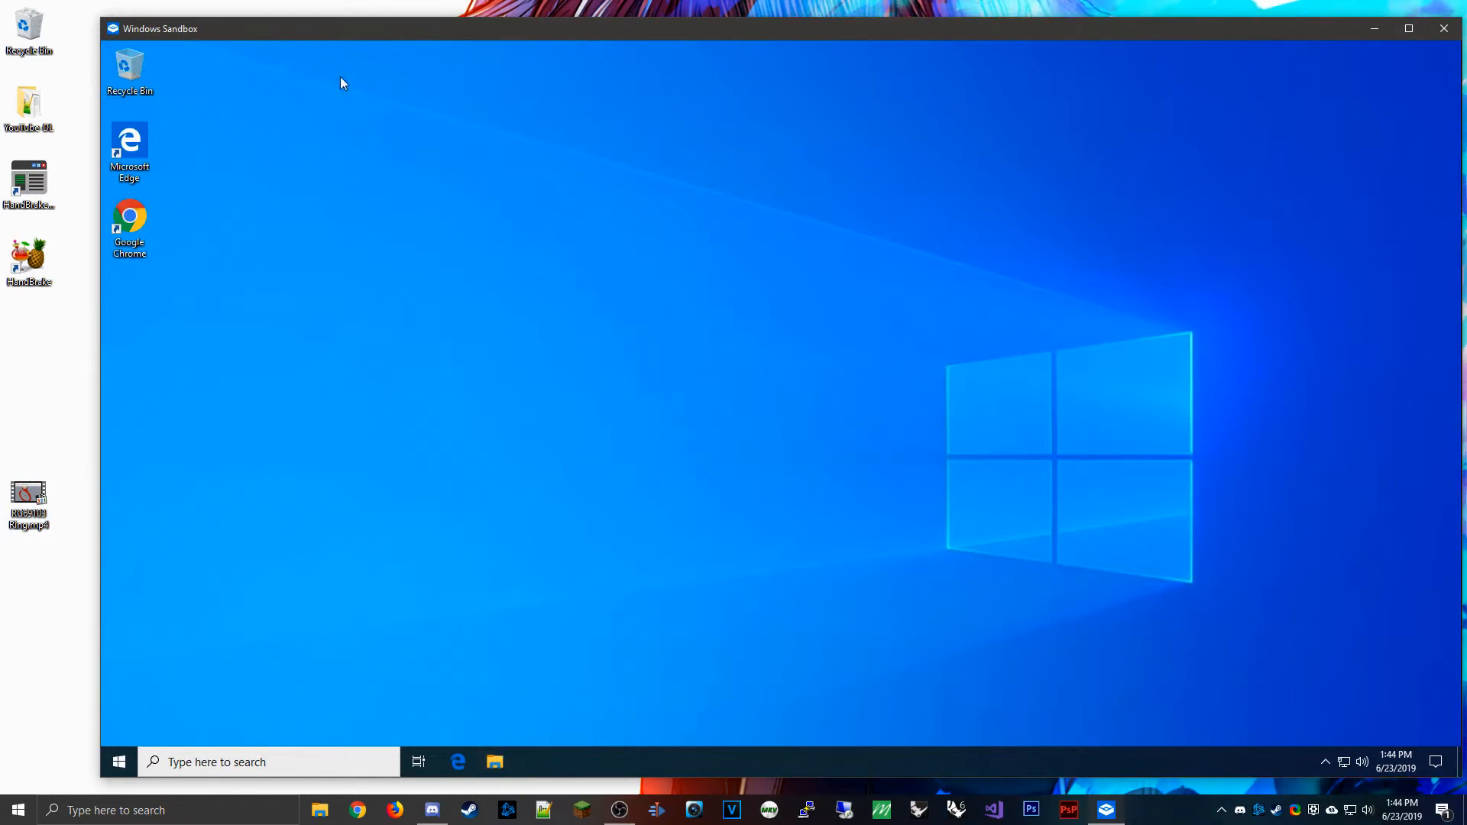
Delete RG69103 Ring.mp4 from the host desktop.
{"action": "left_click_drag", "start_coordinate": [85, 431], "coordinate": [26, 600]}
{"action": "left_click", "coordinate": [75, 535]}
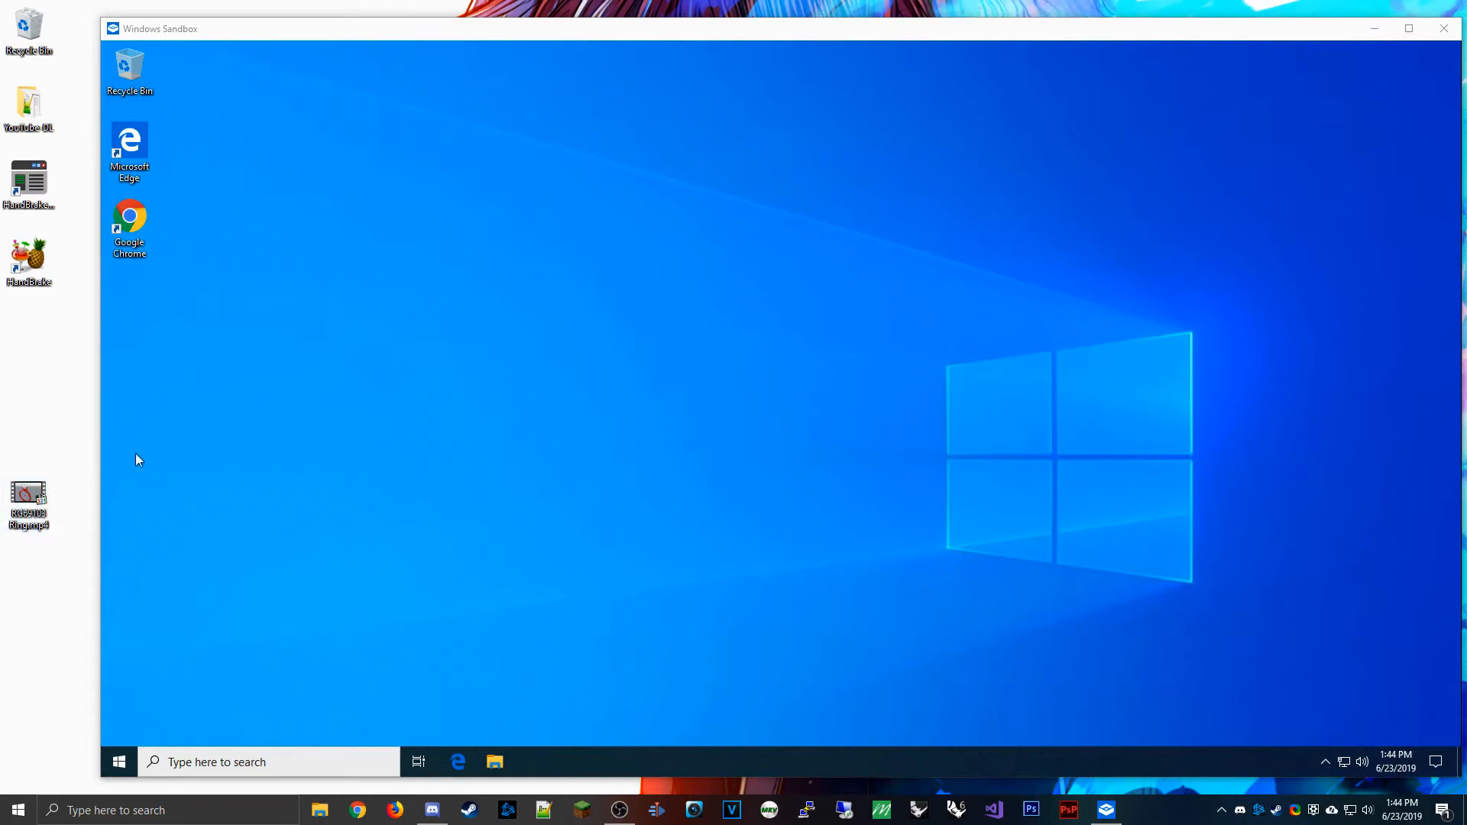
{"action": "left_click", "coordinate": [32, 487]}
{"action": "key", "text": "Delete"}
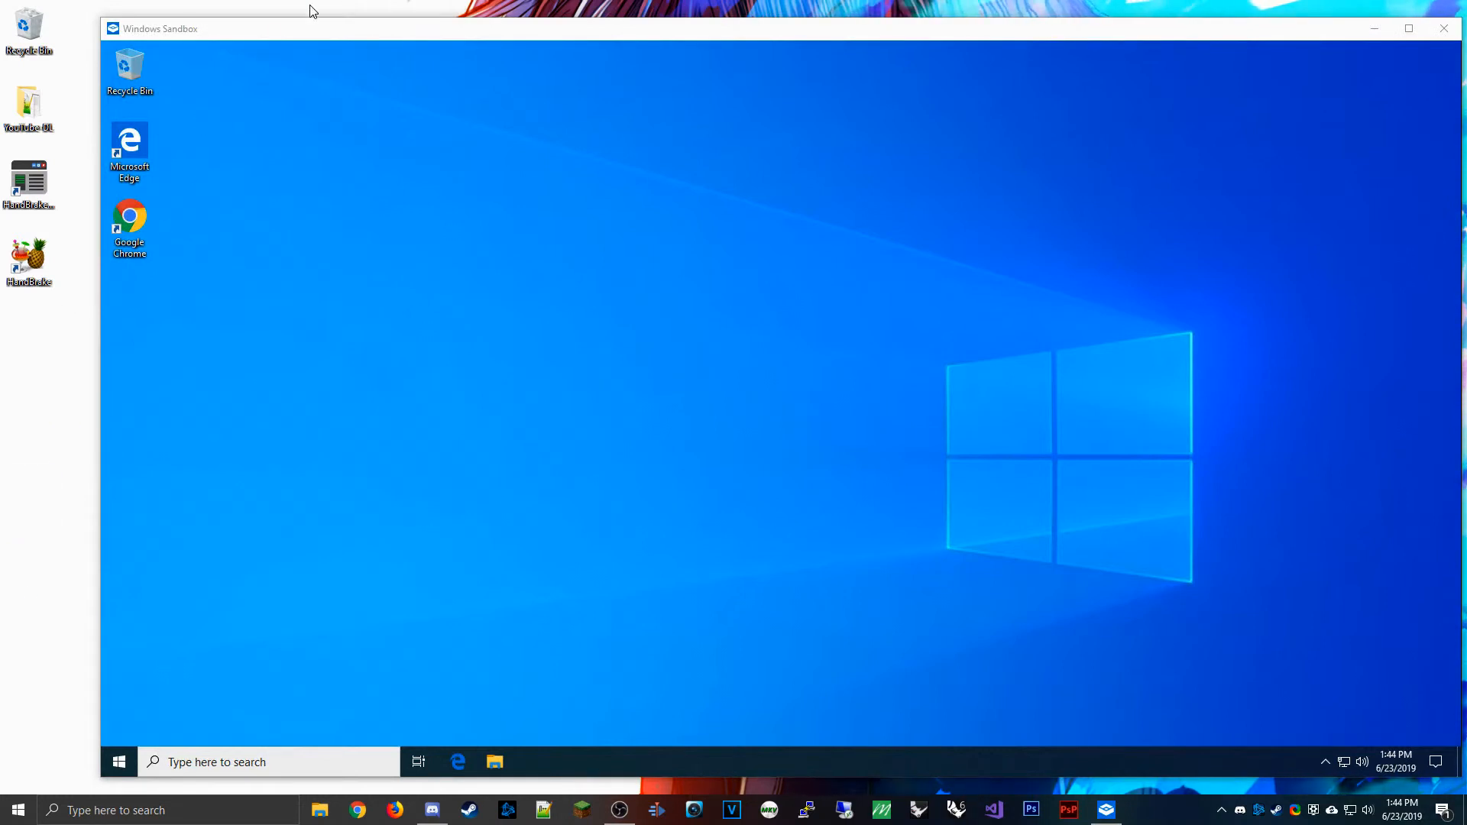
Reposition and close Windows Sandbox, accepting that all of its content is discarded.
{"action": "left_click_drag", "start_coordinate": [332, 31], "coordinate": [300, 24]}
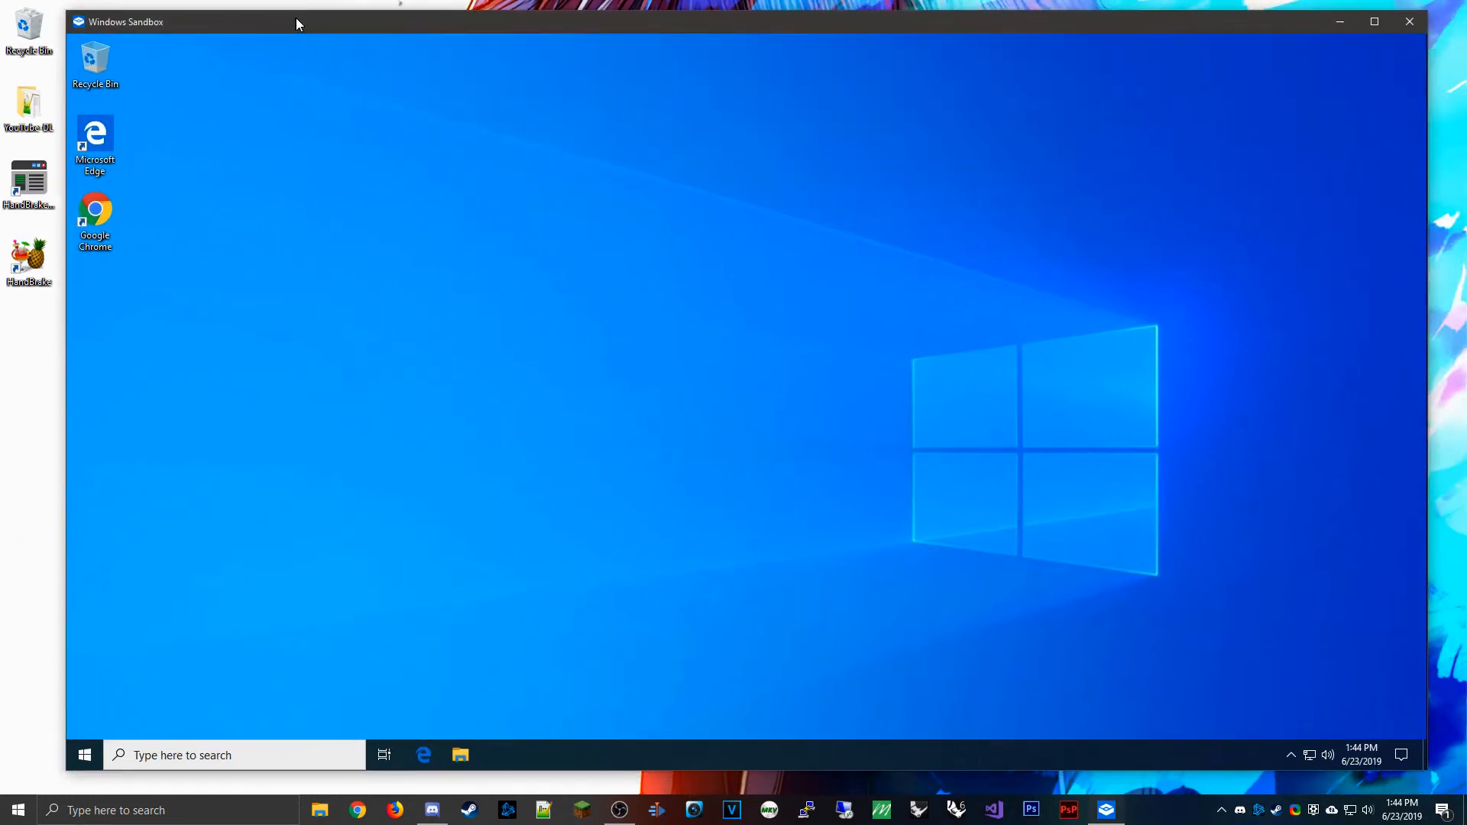
{"action": "left_click", "coordinate": [1411, 22]}
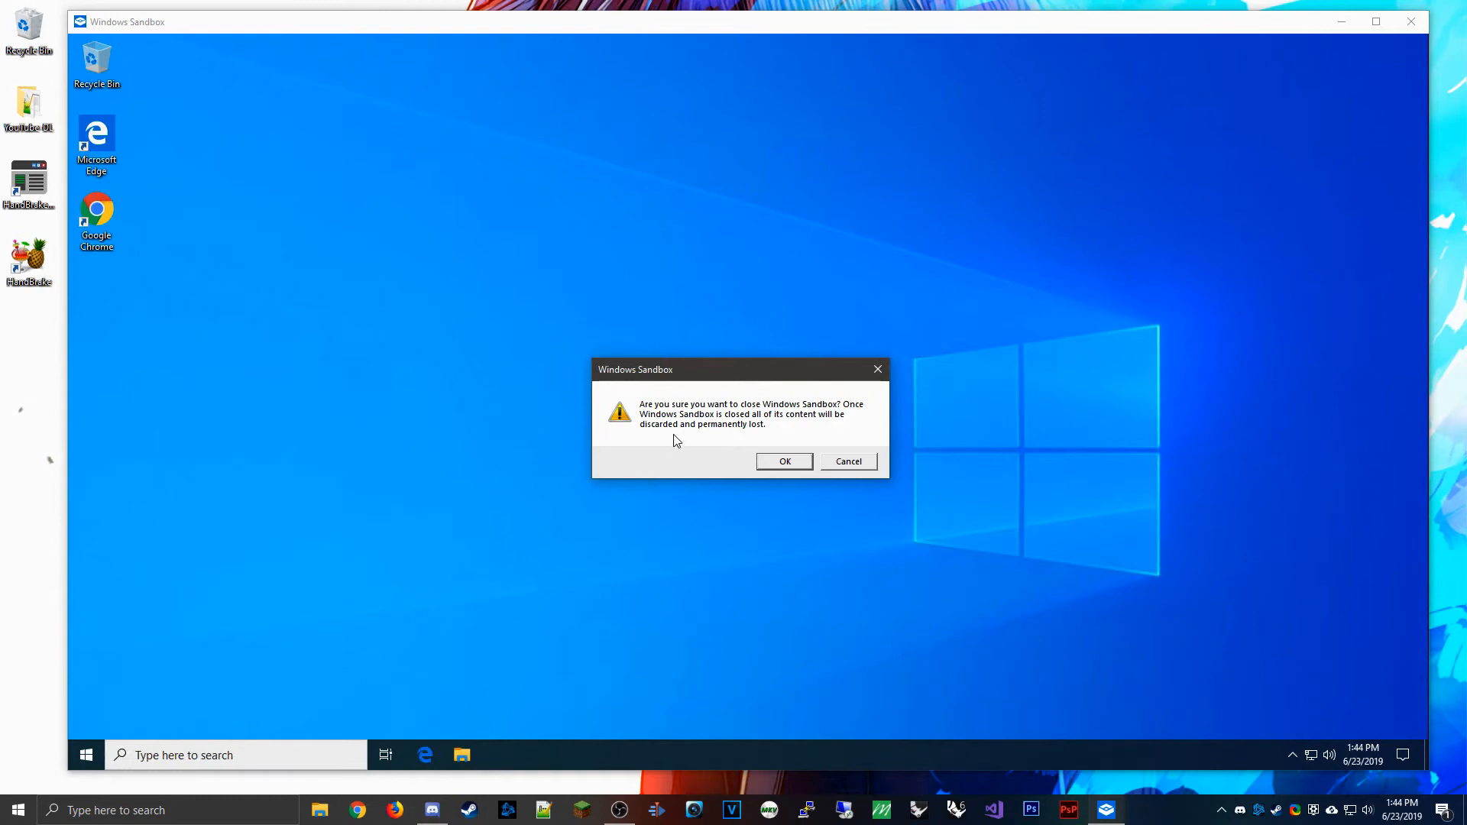
{"action": "left_click", "coordinate": [783, 462]}
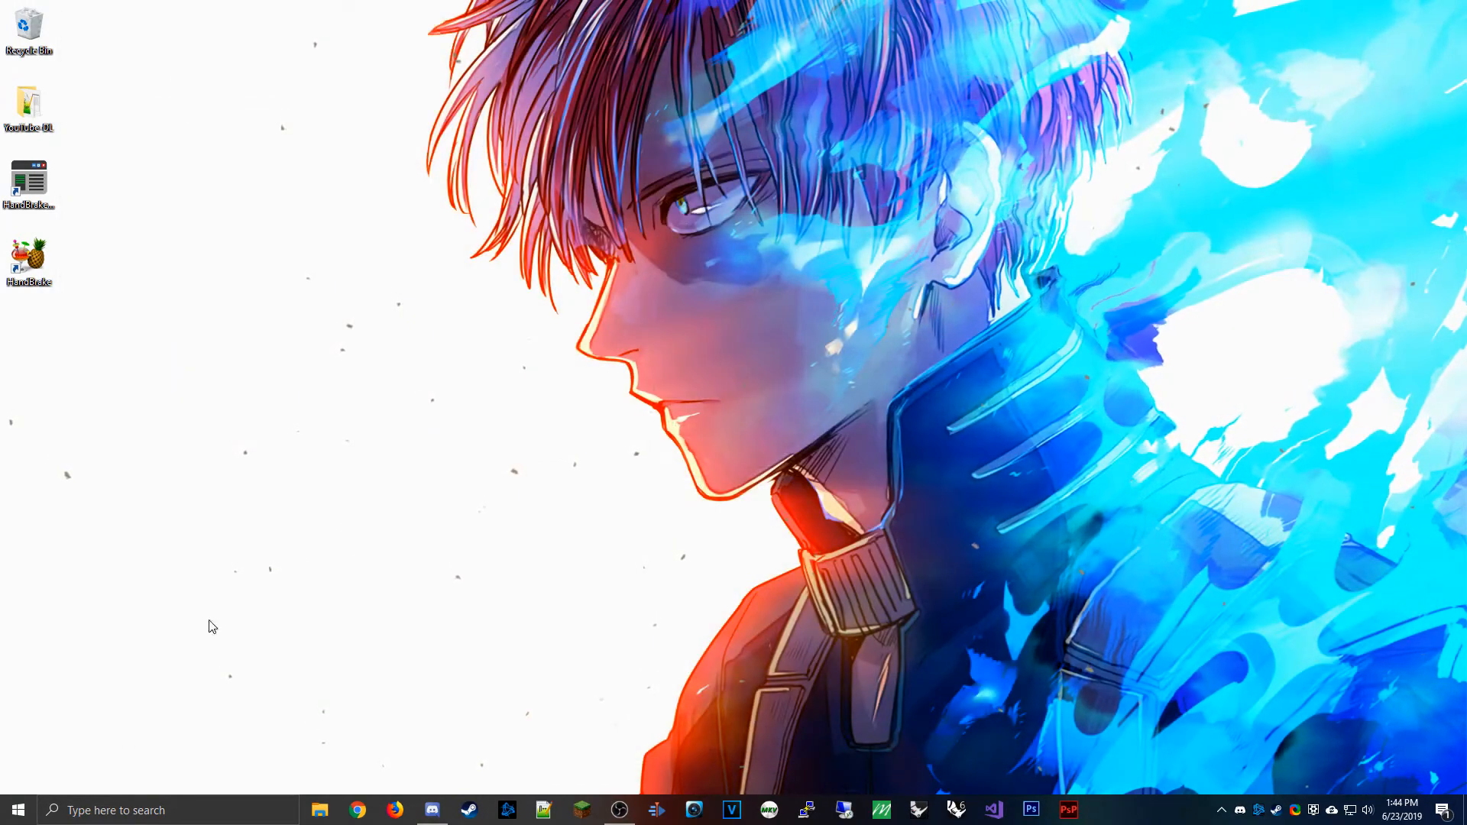
Search for "sand" on the host, relaunch Windows Sandbox, and reposition its new window.
{"action": "left_click", "coordinate": [6, 820]}
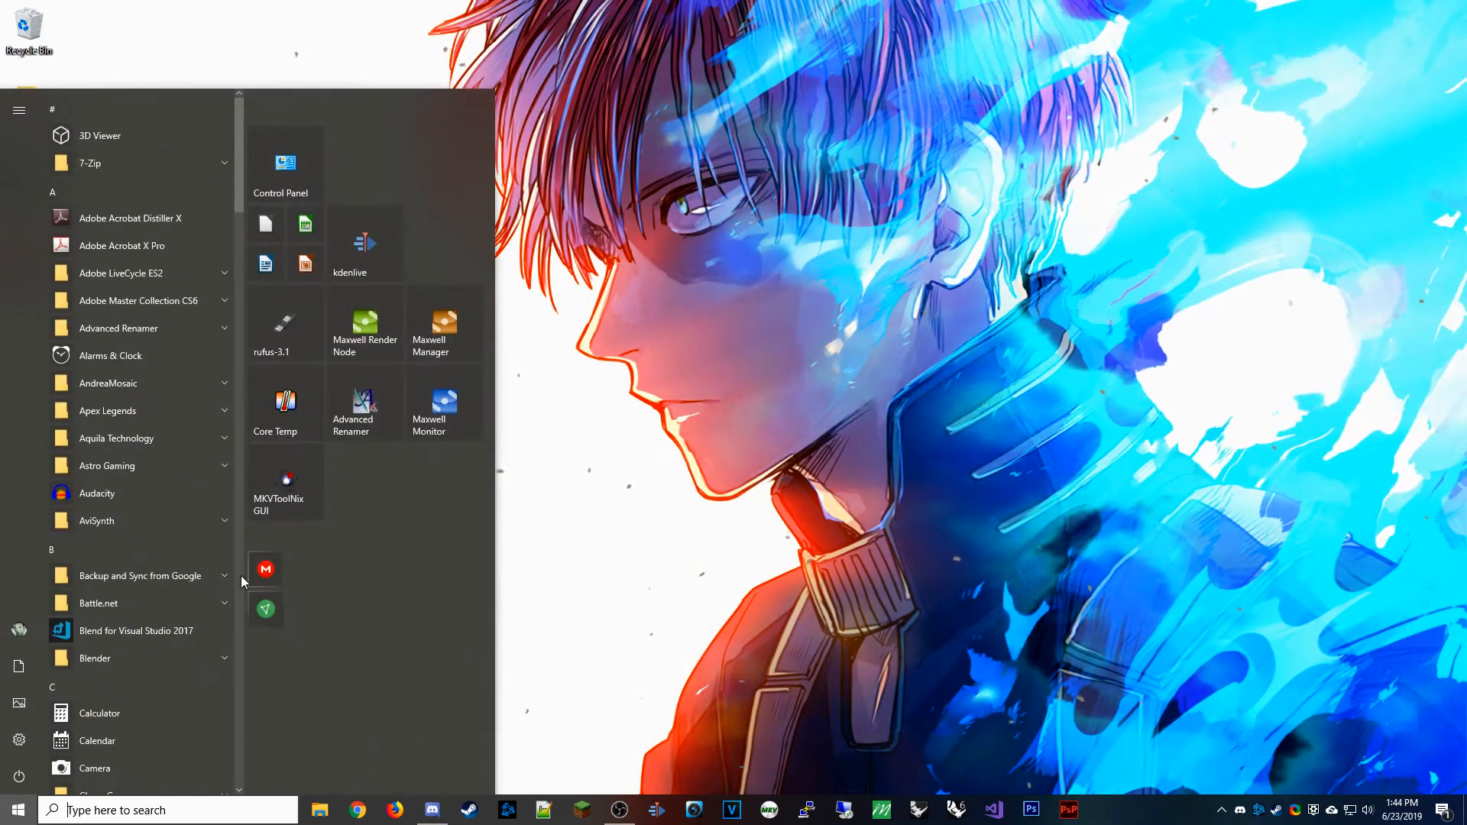
{"action": "type", "text": "sand"}
{"action": "key", "text": "Return"}
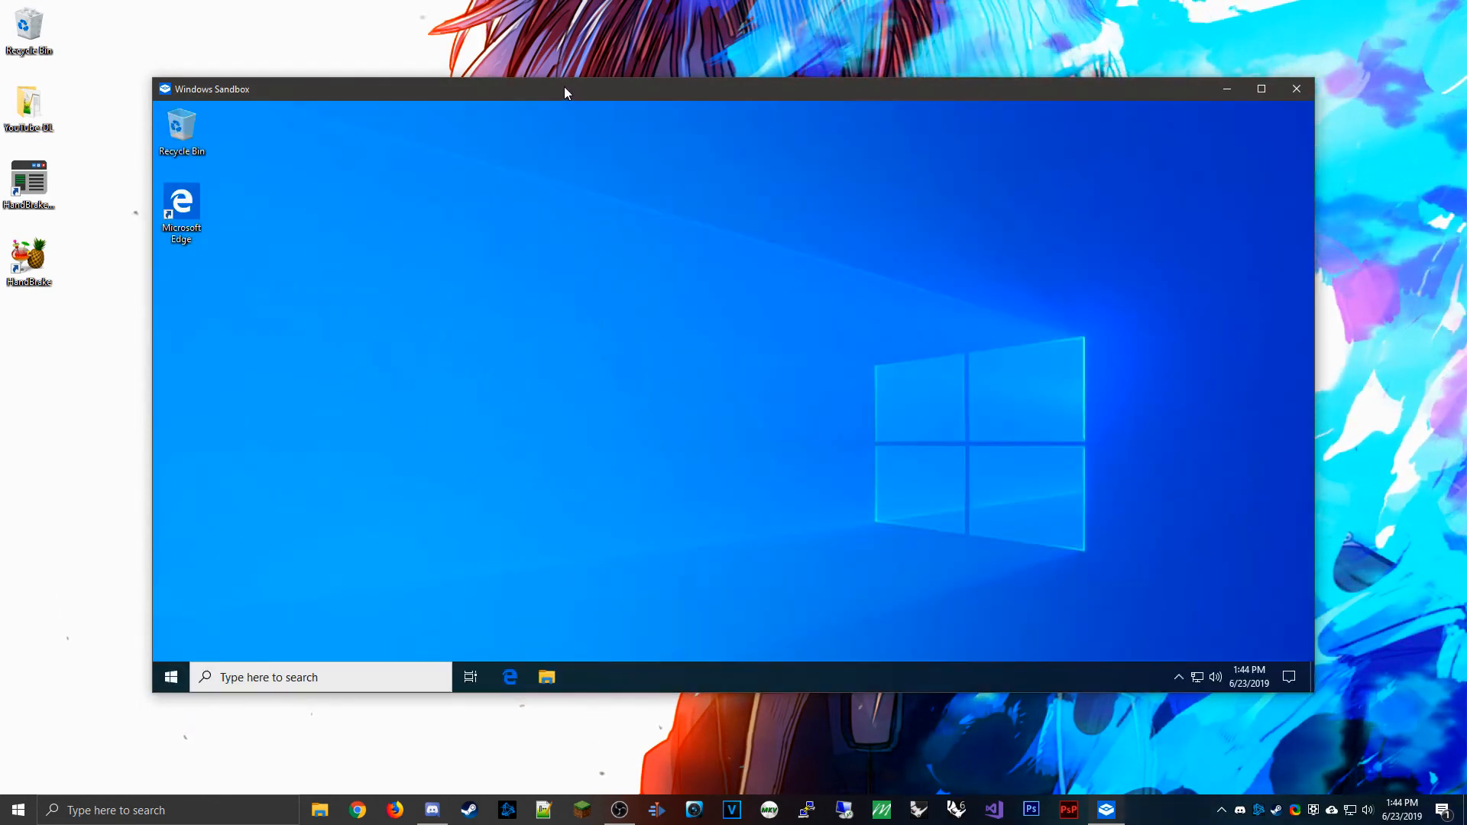
{"action": "left_click_drag", "start_coordinate": [564, 90], "coordinate": [517, 57]}
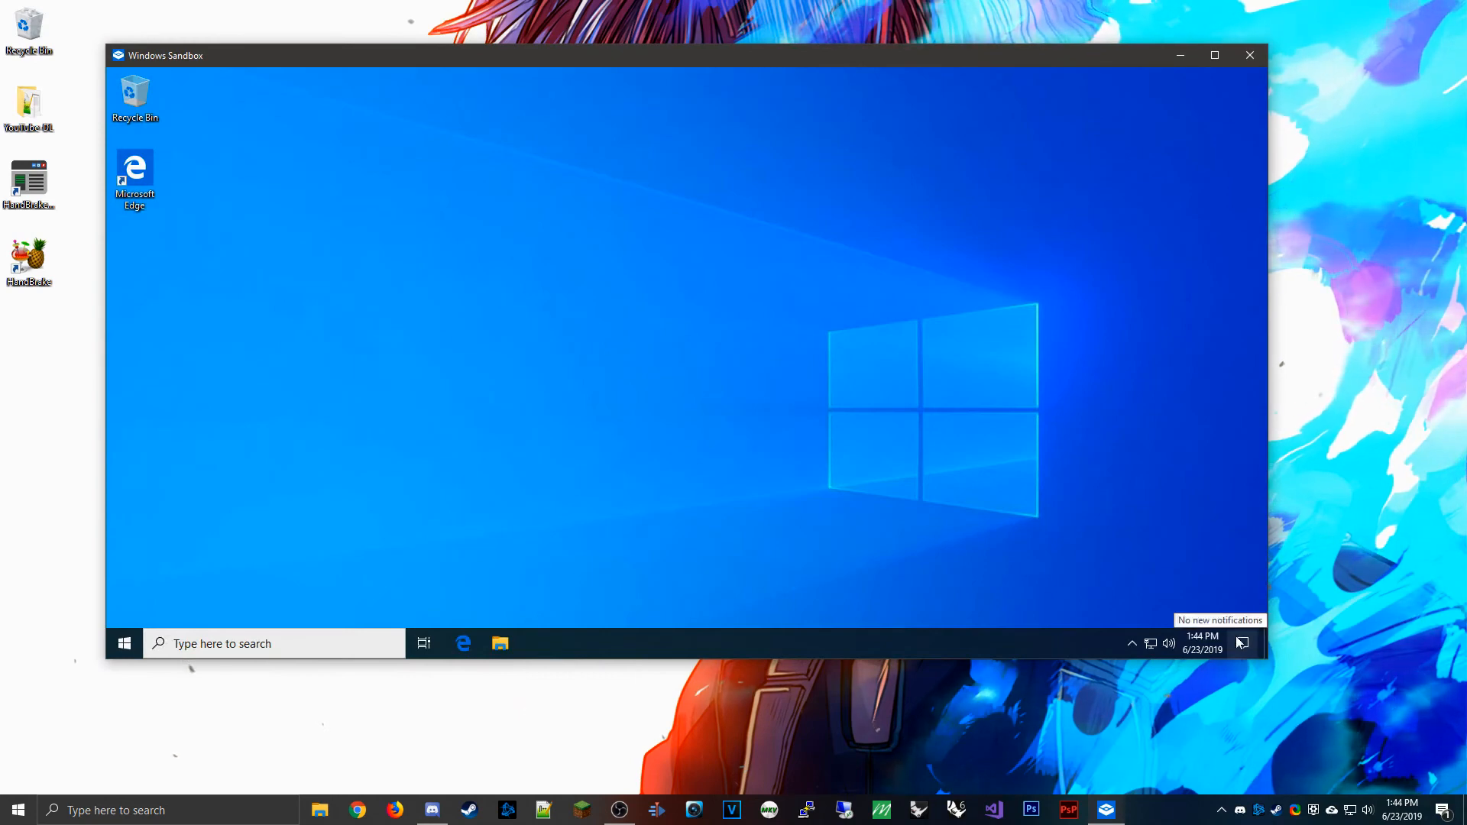